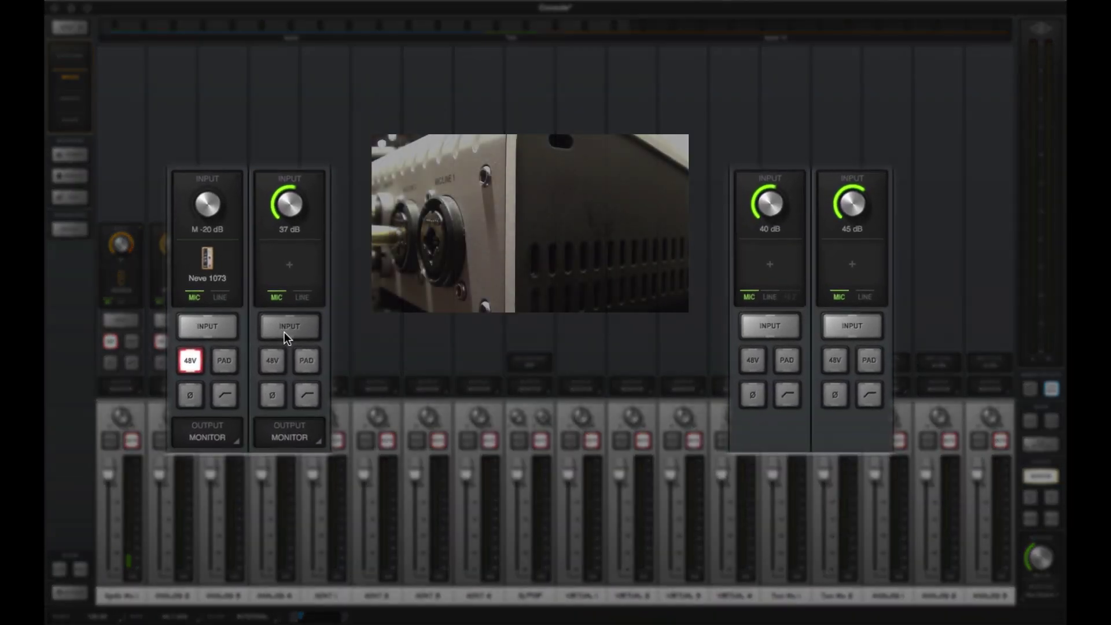
# - Toggle ANALOG 4, ANALOG 3, Twin Mic 1 and Twin Mic 2 inputs from MIC to LINE
pyautogui.click(272, 323)
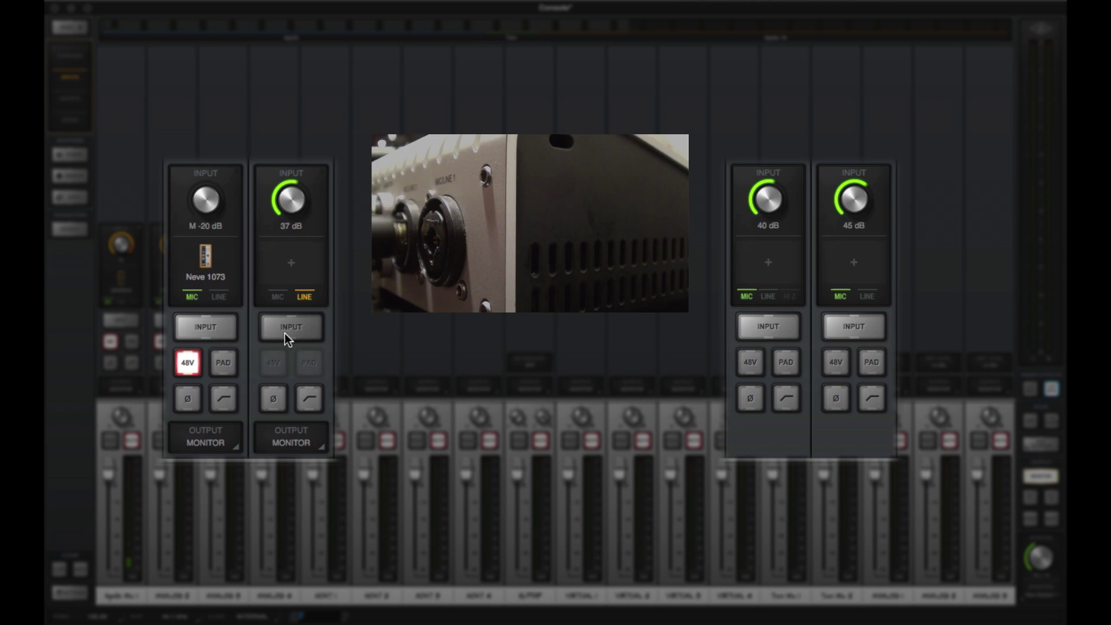
pyautogui.click(209, 328)
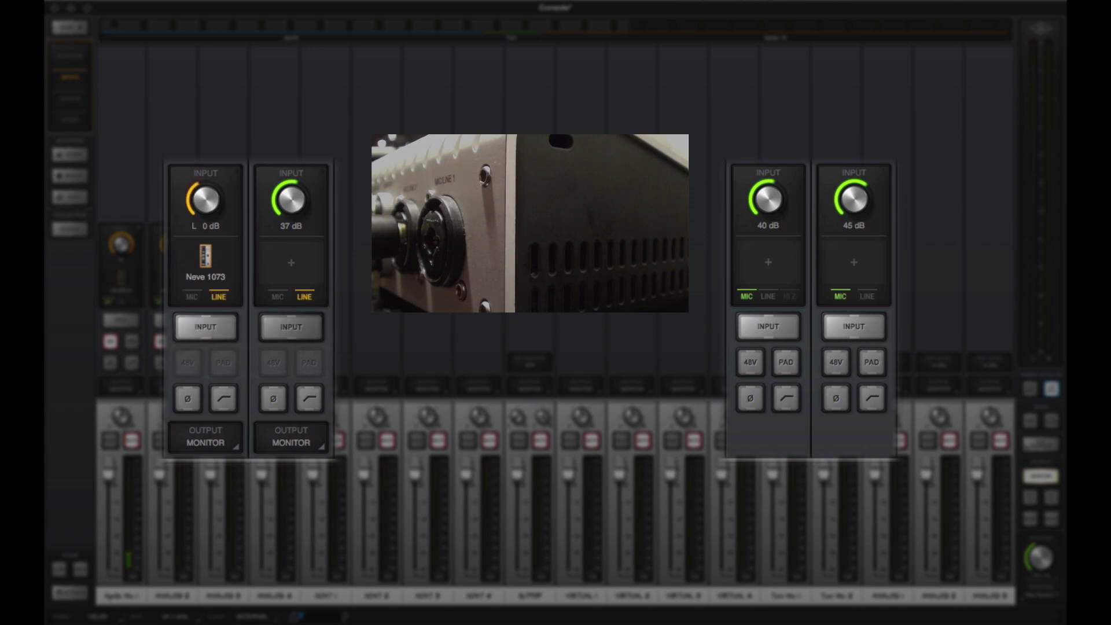
pyautogui.click(752, 323)
pyautogui.click(849, 324)
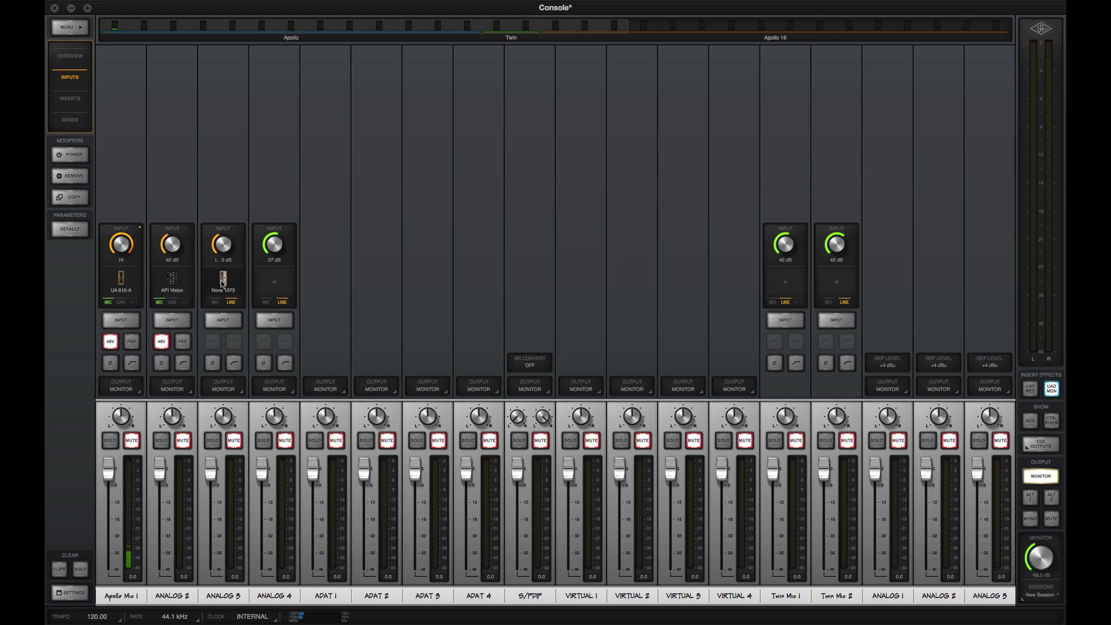
# - Load the Neve 1073 Unison preamp on ANALOG 4, then view the API Vision and 610-A preamp windows
pyautogui.click(269, 282)
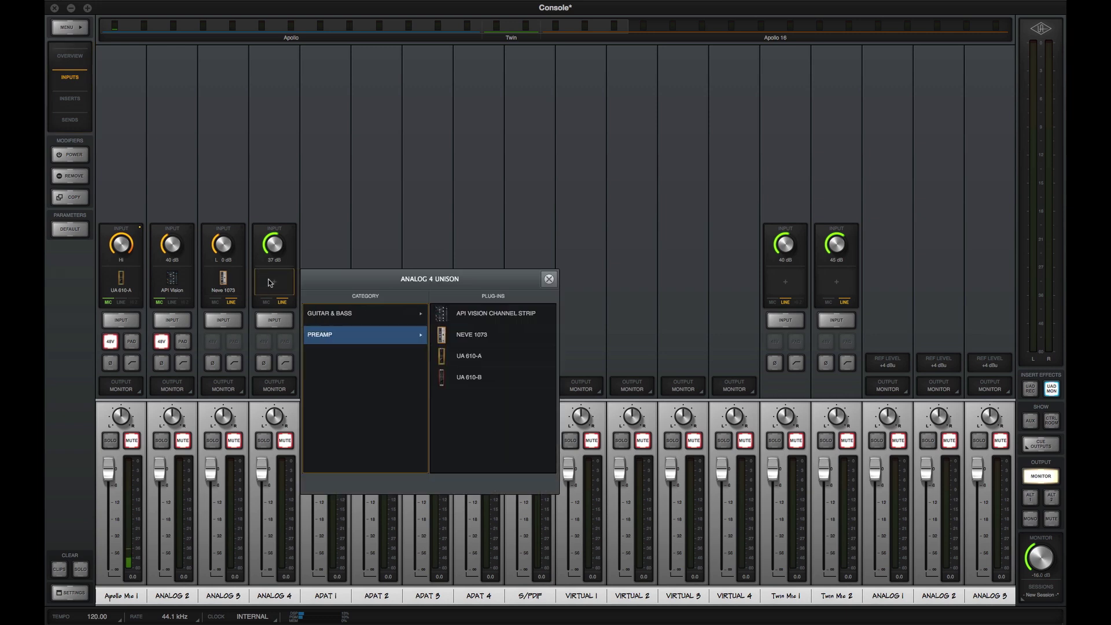
pyautogui.click(486, 340)
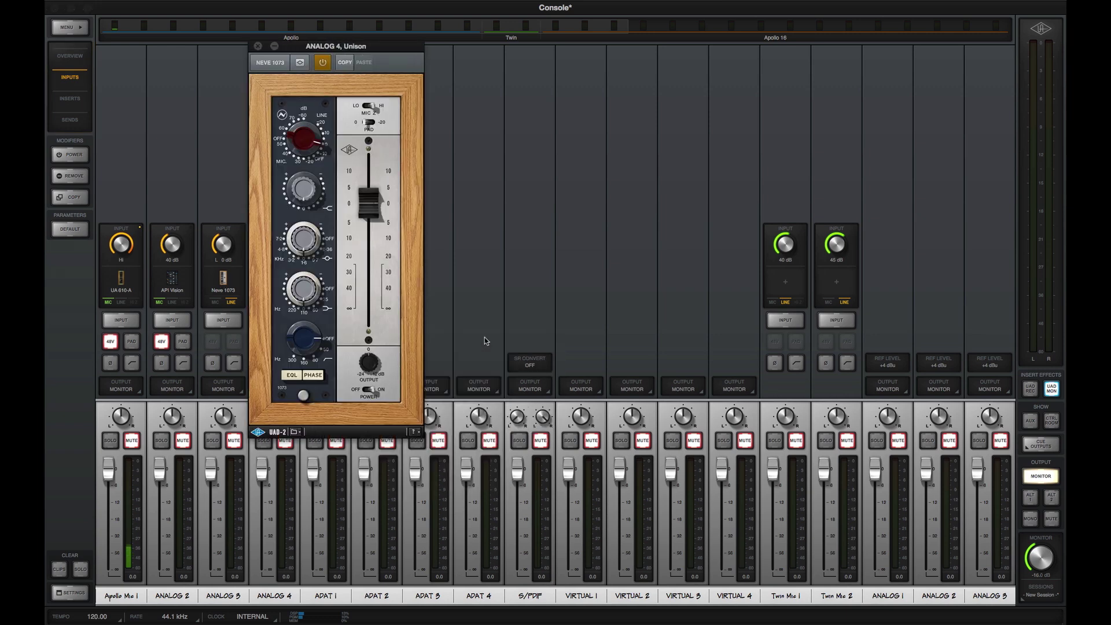
pyautogui.click(176, 282)
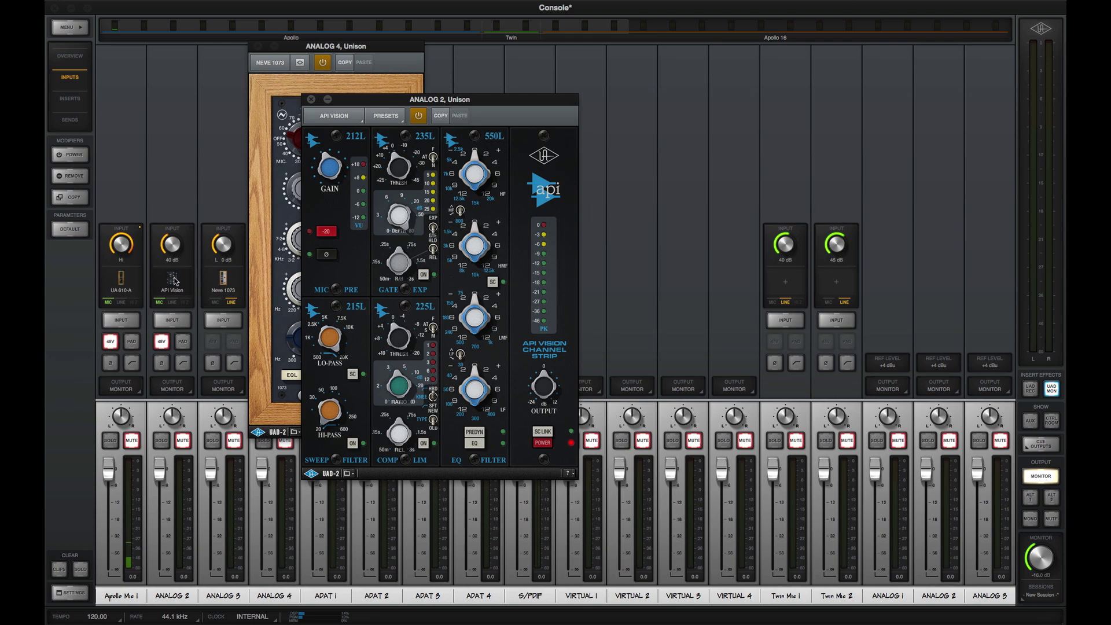
pyautogui.click(120, 278)
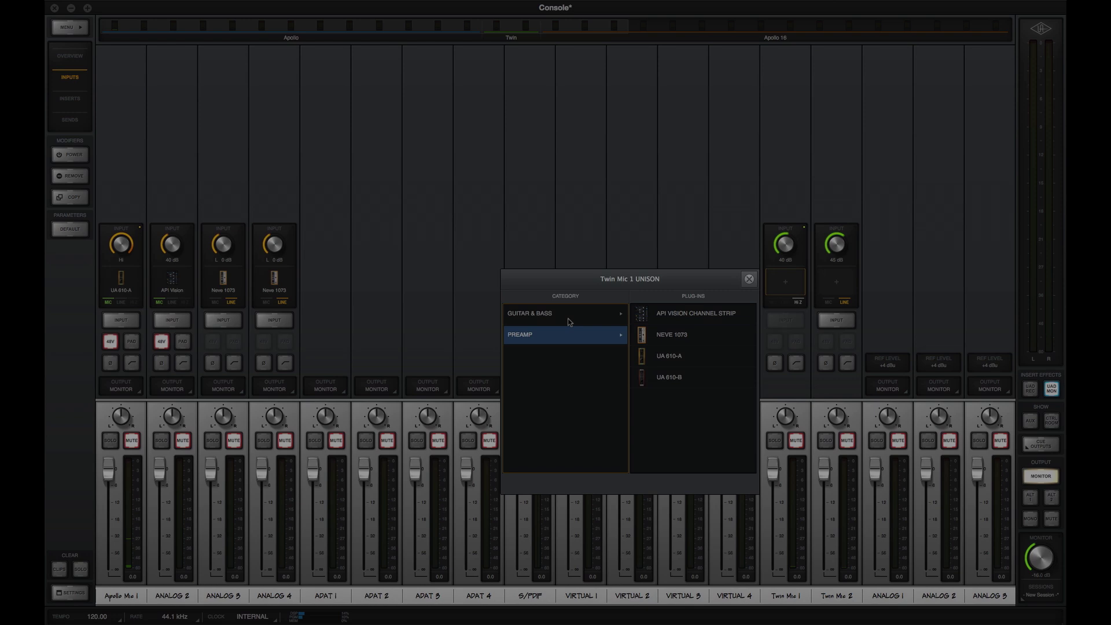
# - Load the Ibanez TS808 Tube Screamer from Guitar & Bass as Twin Mic 1's Unison plug-in
pyautogui.click(568, 319)
pyautogui.click(650, 336)
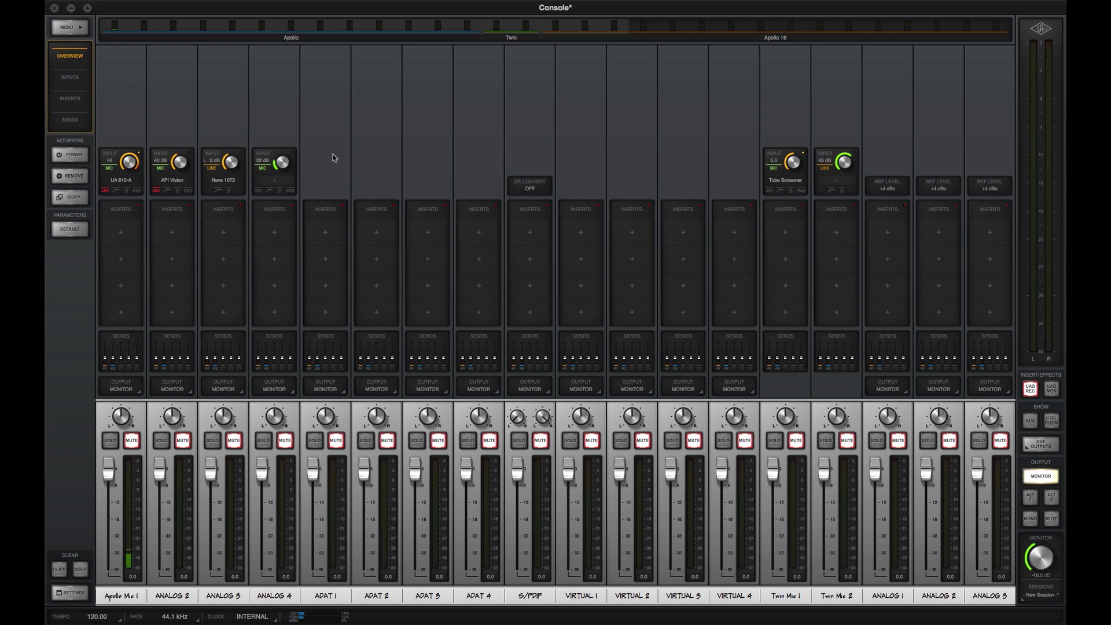
# - Insert the Pultec EQP-1A Legacy on ANALOG 4's first insert slot
pyautogui.click(278, 236)
pyautogui.click(339, 333)
pyautogui.scroll(-5, 484, 354)
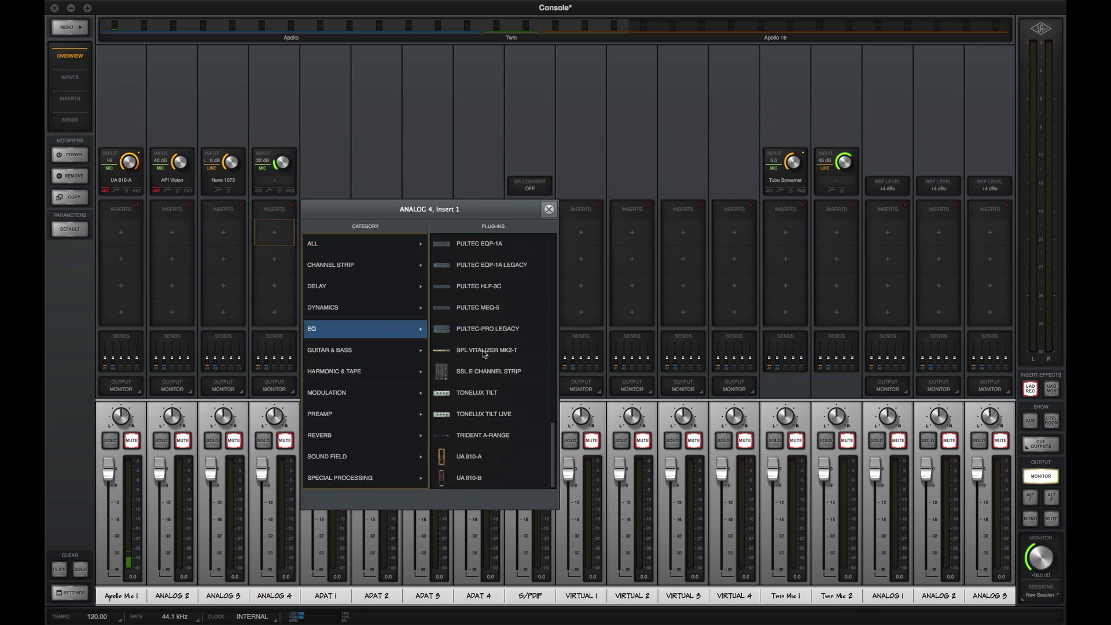
pyautogui.click(504, 265)
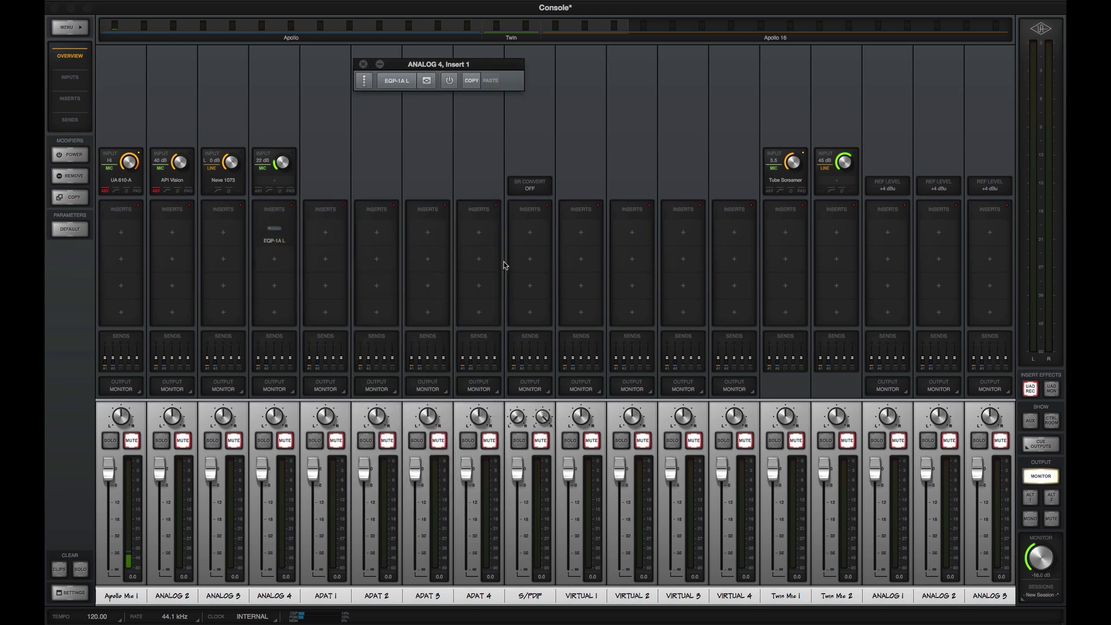
# - Load the overdriven electric guitar channel preset on ANALOG 4 and view its plug-ins stacked
pyautogui.click(275, 212)
pyautogui.click(361, 333)
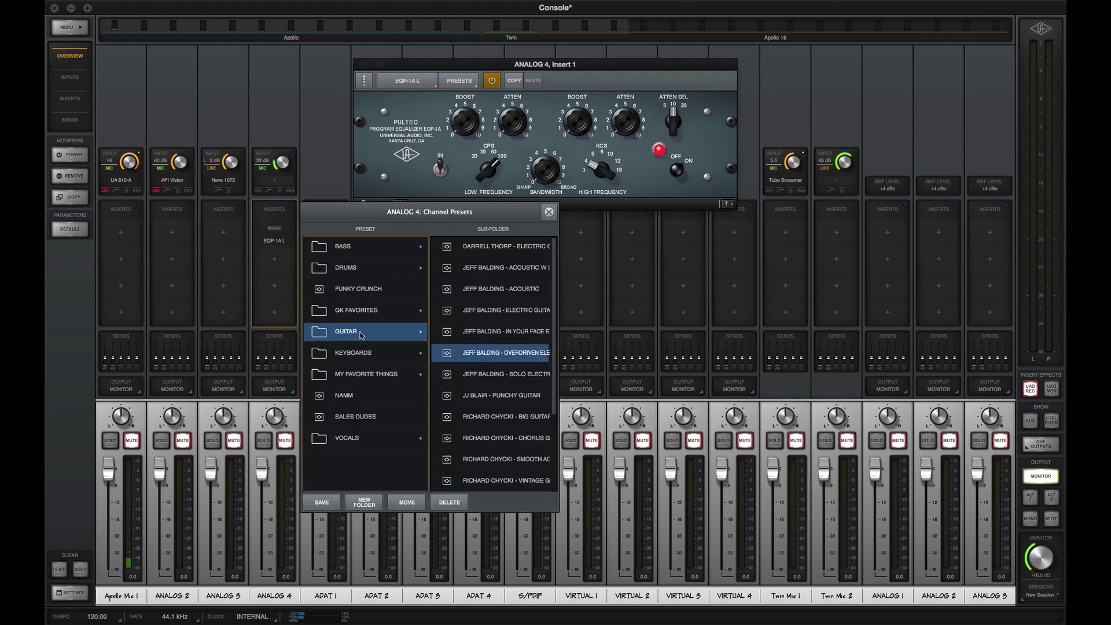
pyautogui.doubleClick(490, 359)
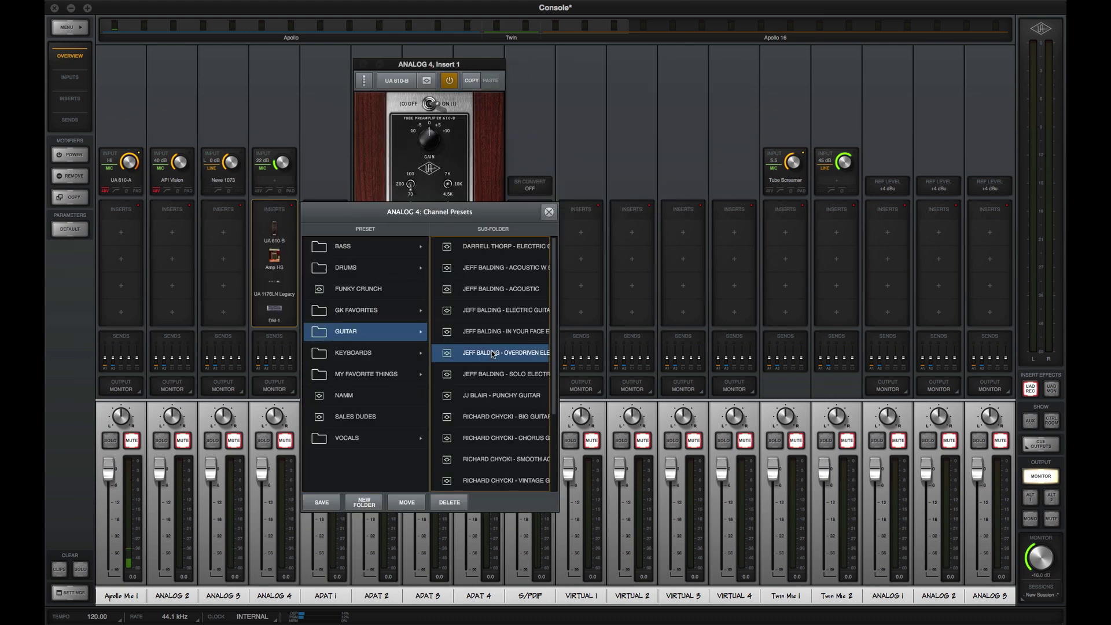
pyautogui.click(272, 259)
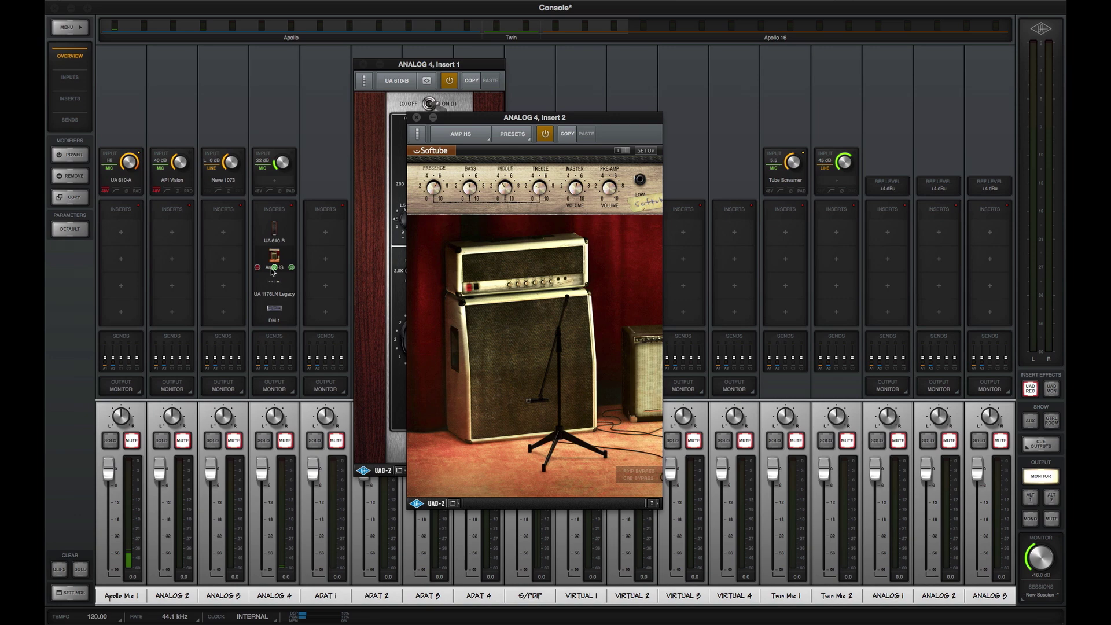
pyautogui.click(275, 286)
pyautogui.click(364, 81)
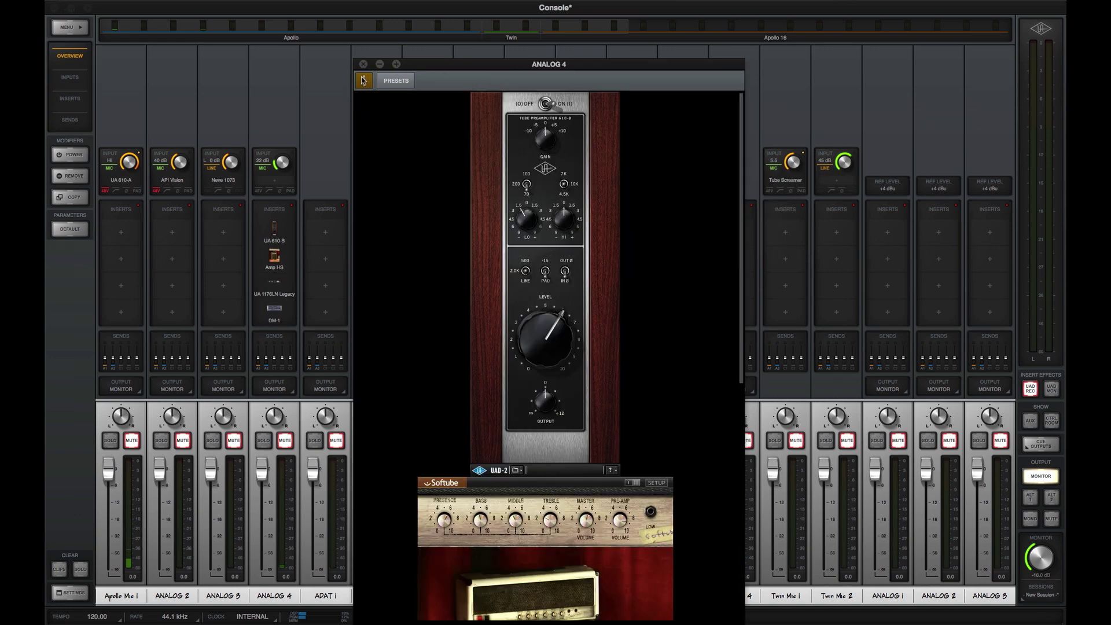
# - Save ANALOG 4's channel strip as a new preset named 'test'
pyautogui.scroll(-4, 449, 261)
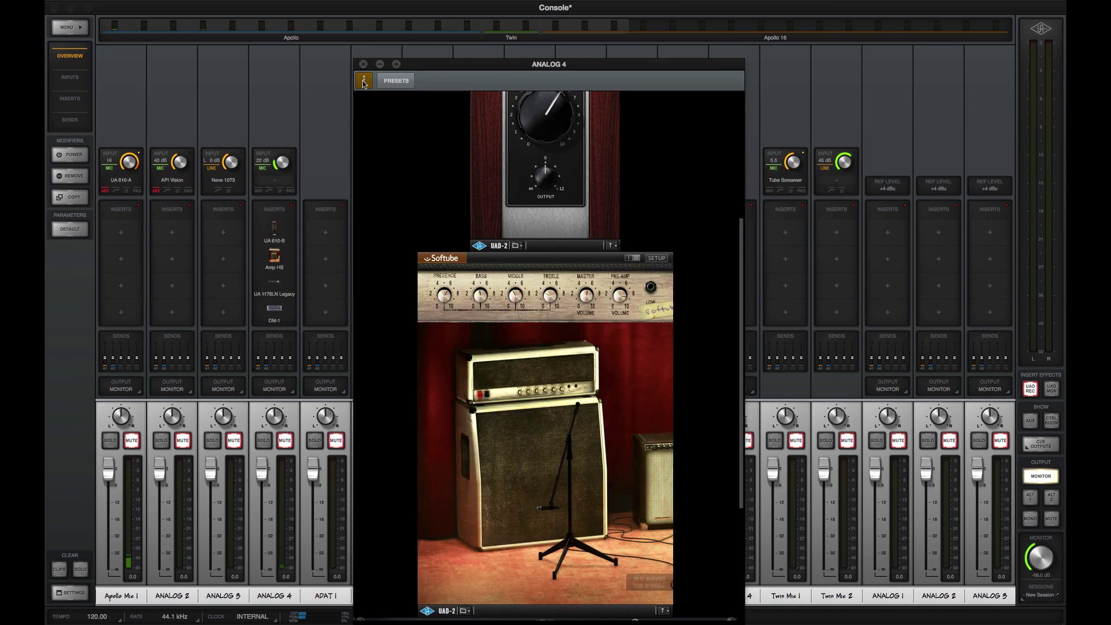
pyautogui.click(396, 80)
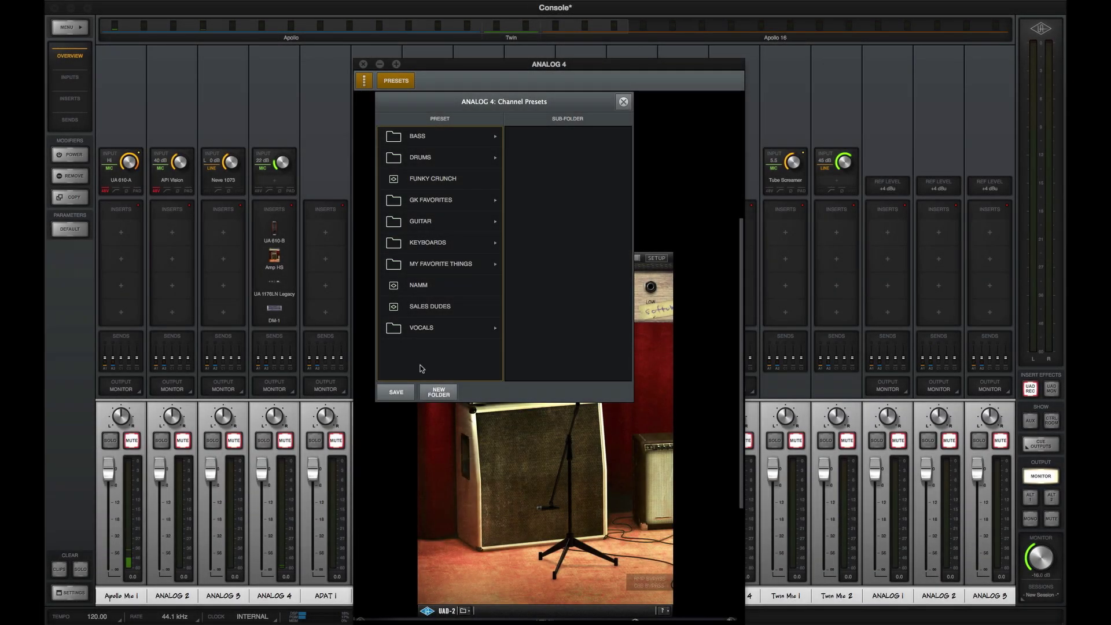
pyautogui.click(404, 393)
pyautogui.write('test')
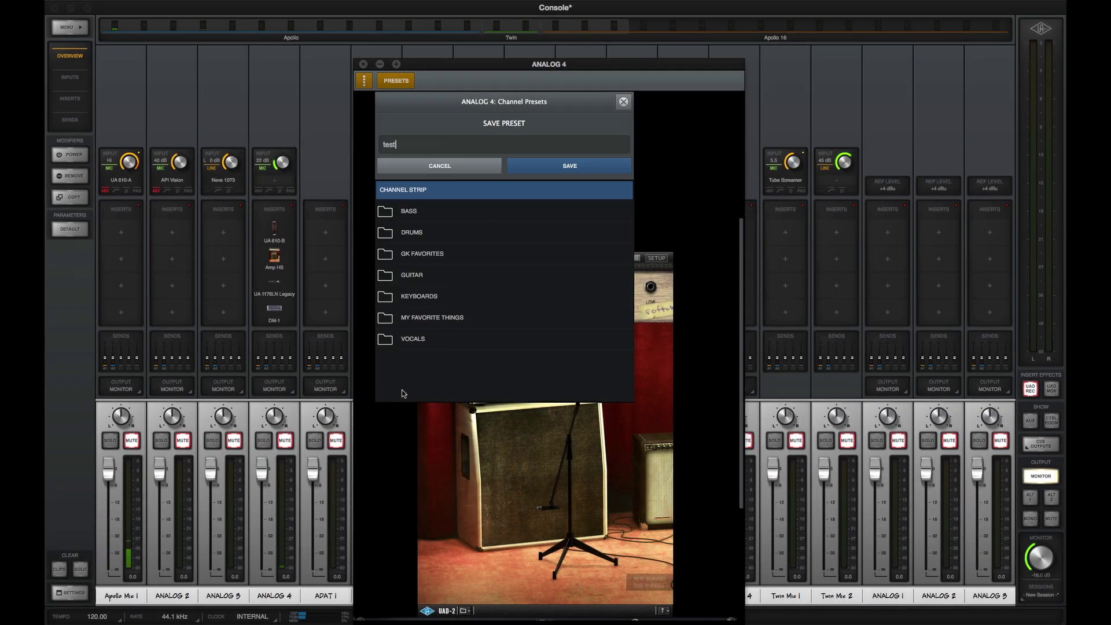
pyautogui.press('Return')
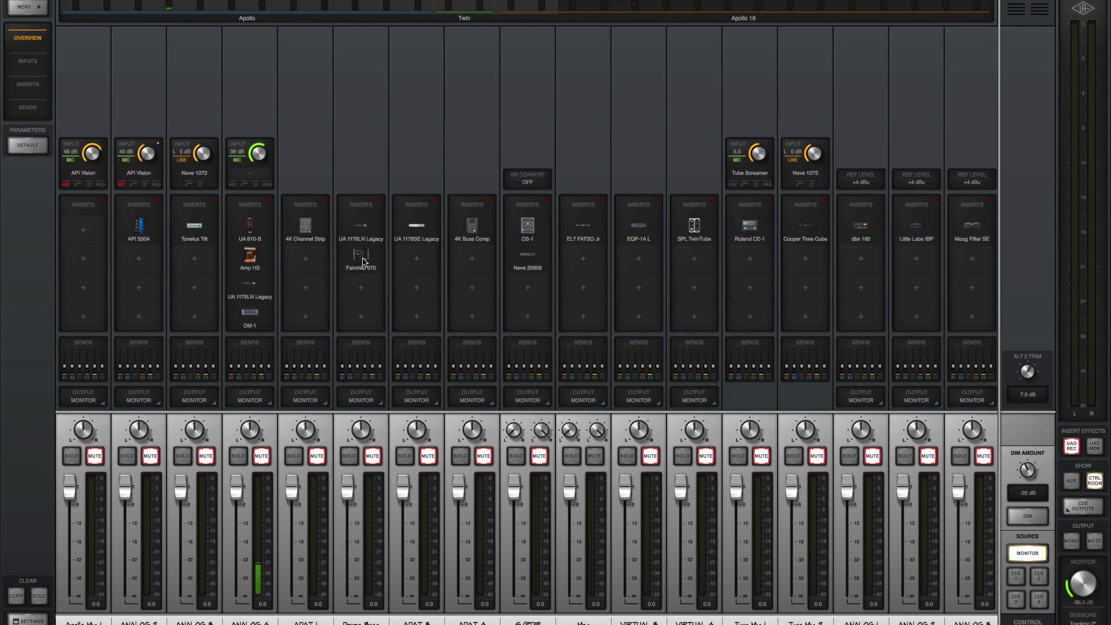
# - Browse the Drums Buss Fairchild 670 presets from Drum Parallel Compression down to Vocal Heavy Compression
pyautogui.click(362, 258)
pyautogui.click(177, 70)
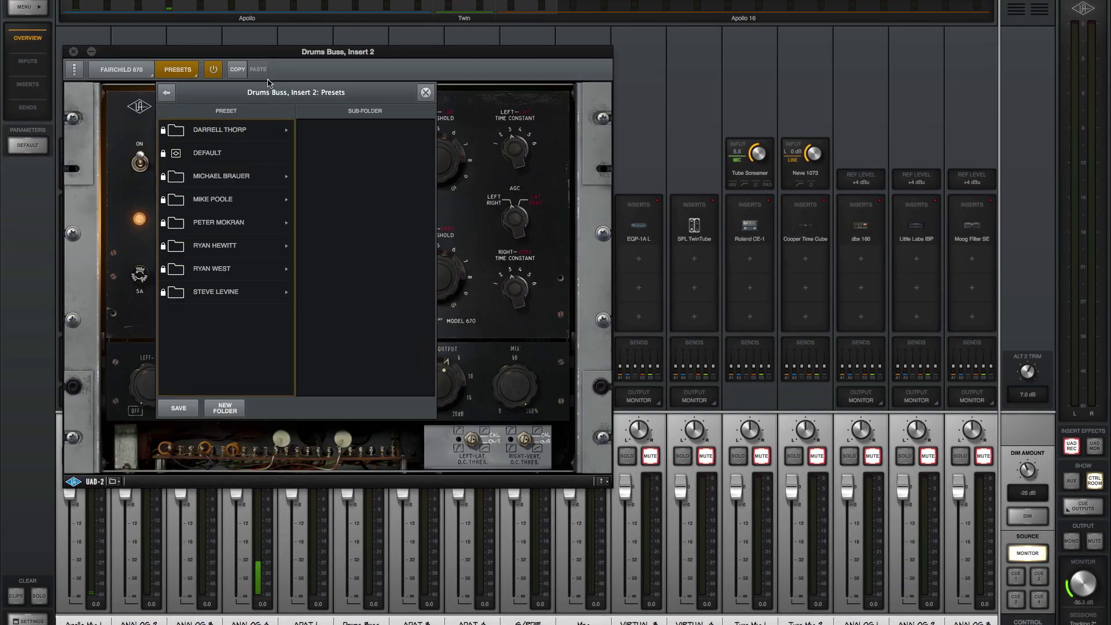
pyautogui.moveTo(272, 102); pyautogui.dragTo(702, 84)
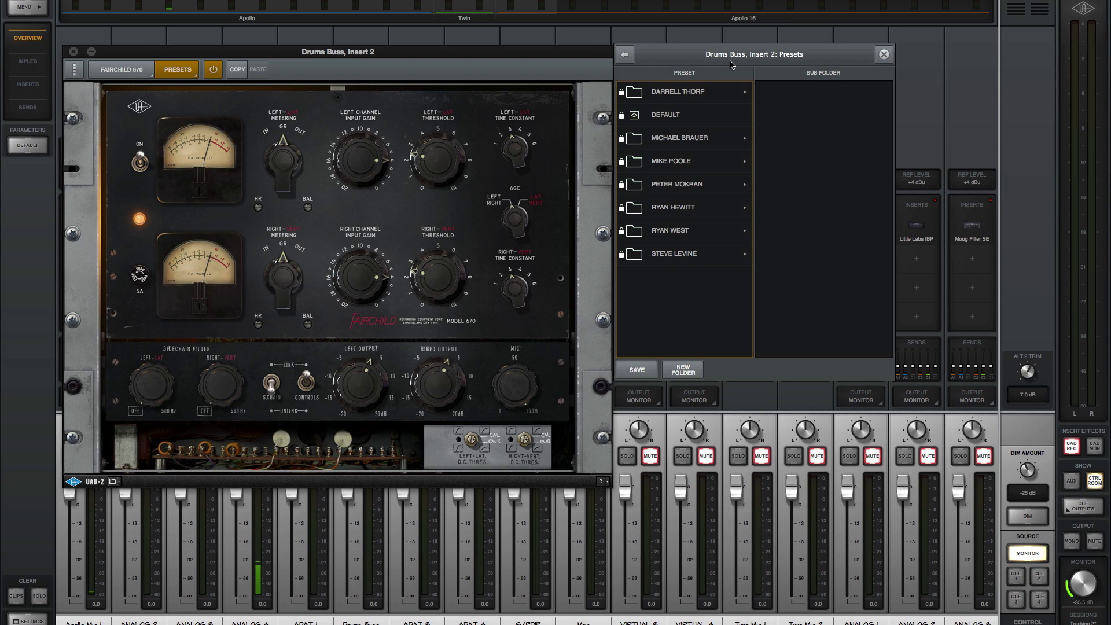
pyautogui.click(695, 90)
pyautogui.press('Right')
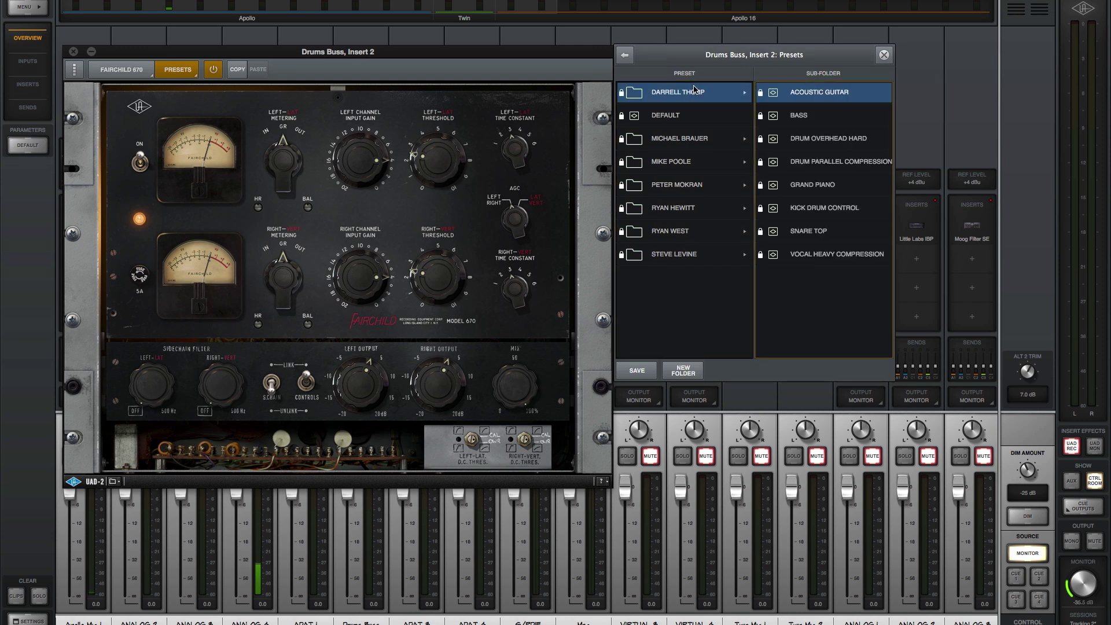
pyautogui.press('Down')
pyautogui.press('Down')
pyautogui.press('Down')
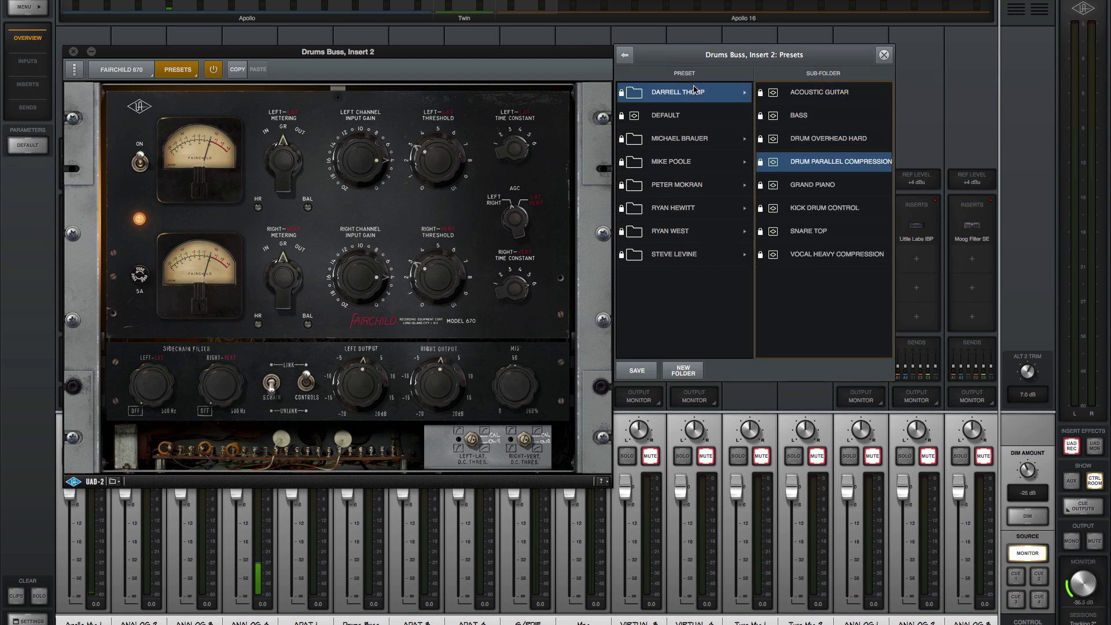
pyautogui.press('Down')
pyautogui.press('Down')
pyautogui.press('Down')
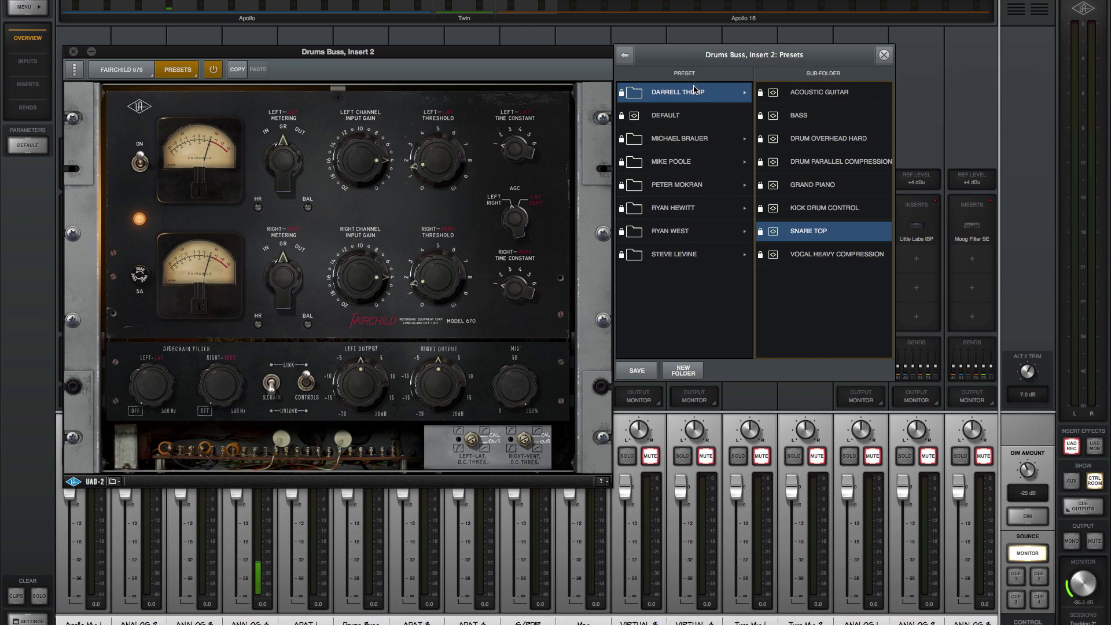
pyautogui.press('Down')
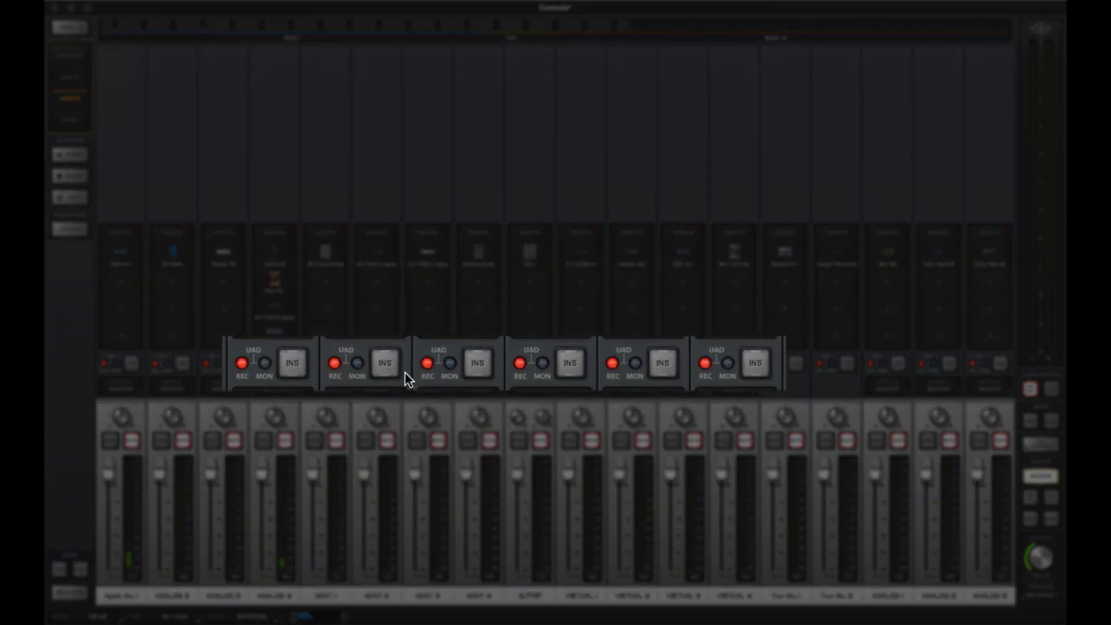
# - Set channels 2, 3 and 4 inserts to MON, then switch all channels with UAD MON
pyautogui.click(385, 365)
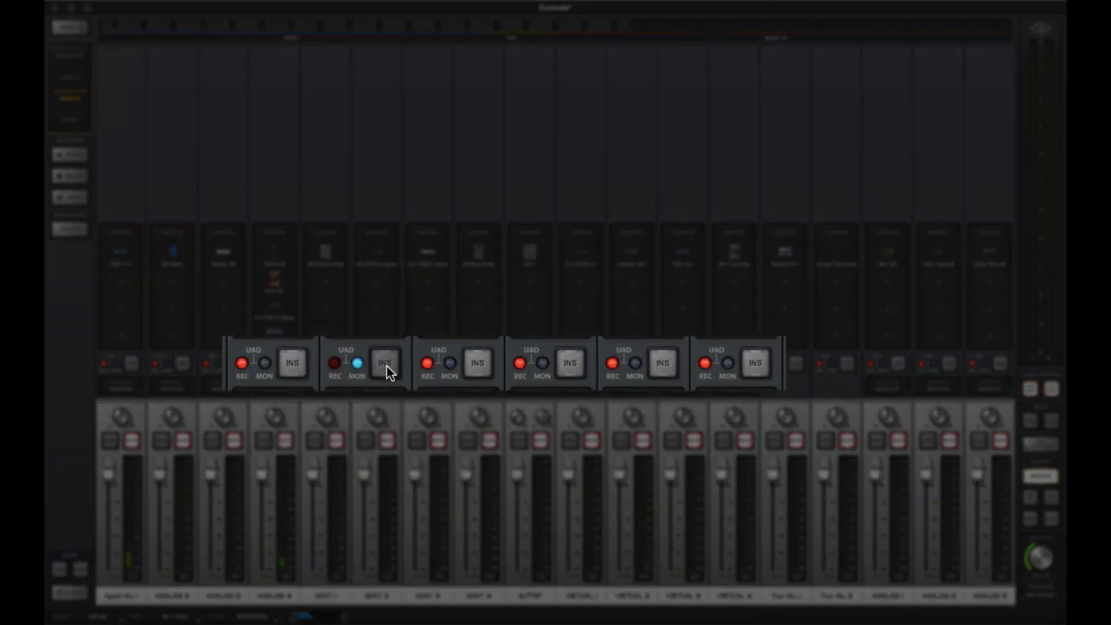
pyautogui.click(488, 362)
pyautogui.click(572, 364)
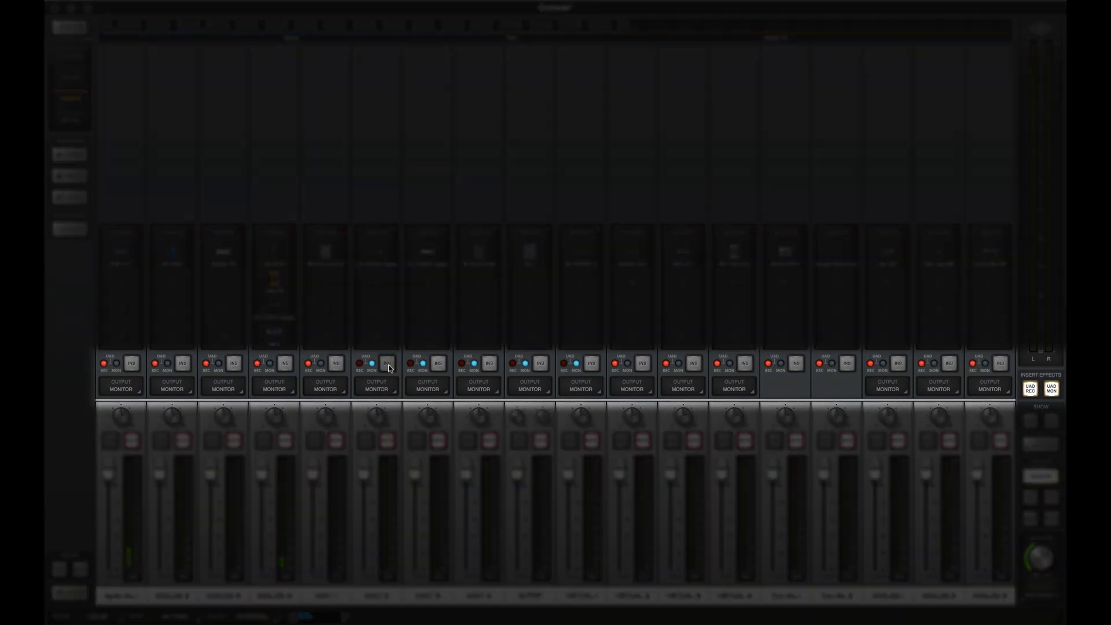
pyautogui.click(1049, 388)
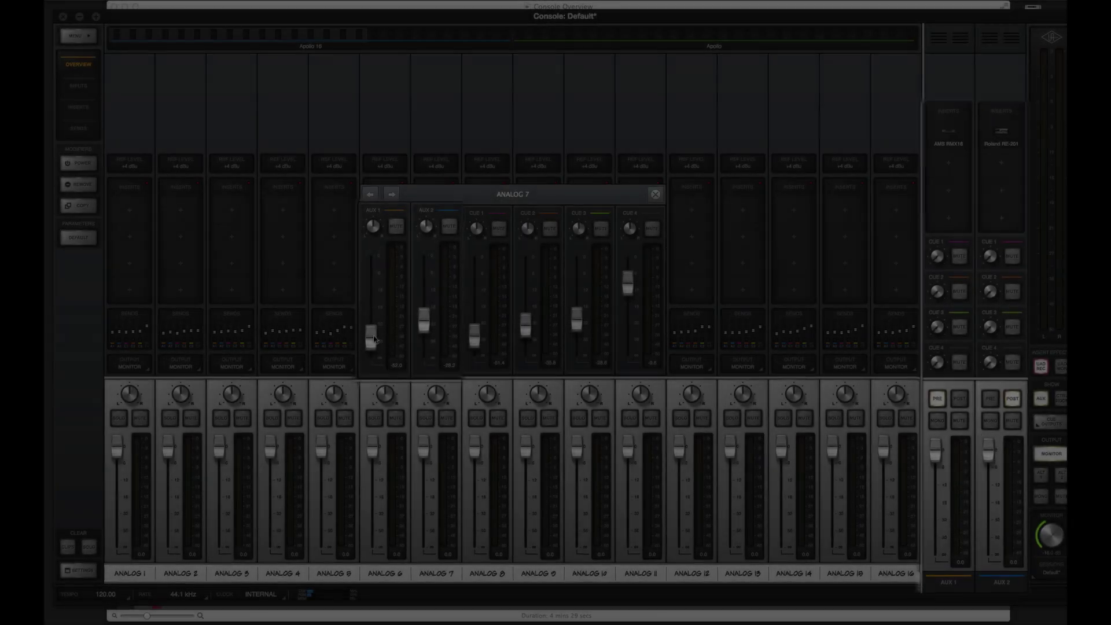
# - Raise Analog 7's AUX 2 send to -8.0 and close its send panel
pyautogui.moveTo(427, 275); pyautogui.dragTo(426, 273)
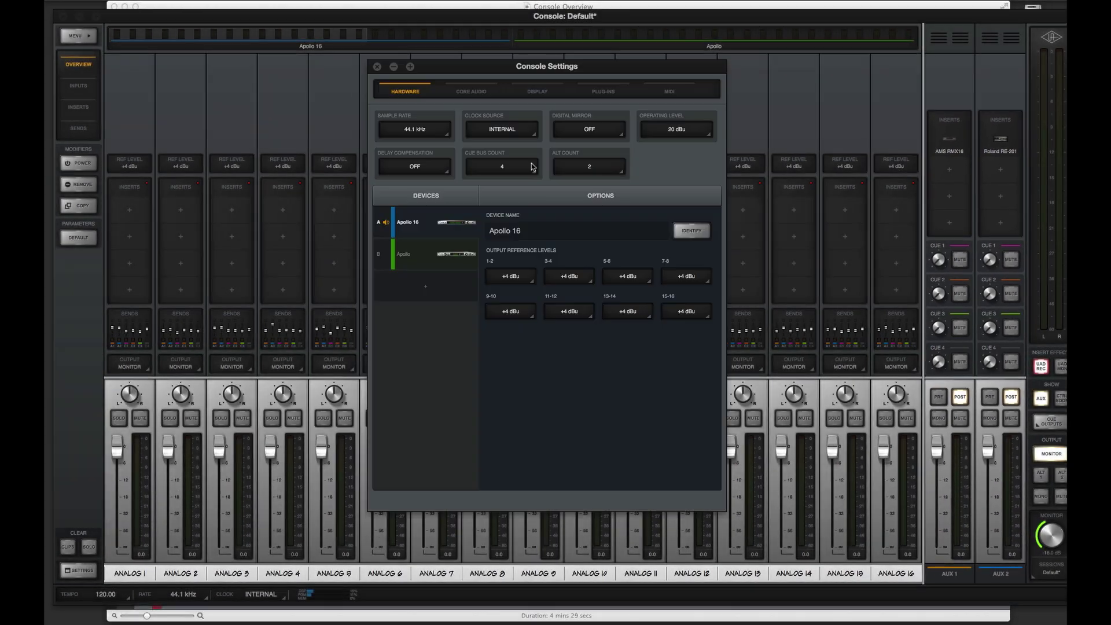
pyautogui.click(556, 142)
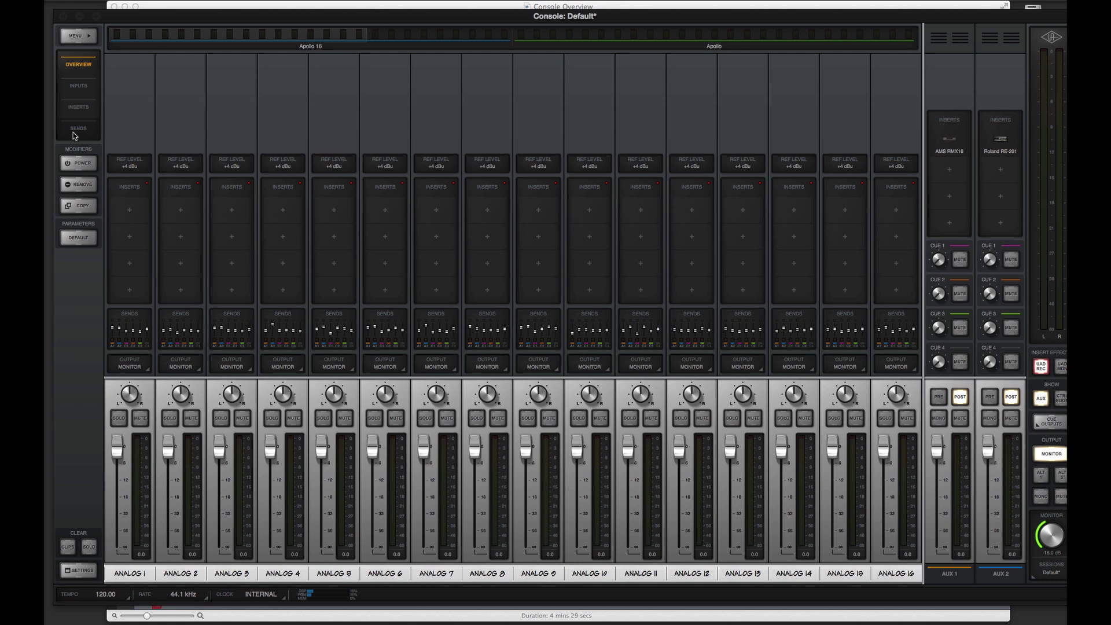
# - In the Sends view, review AUX 1-2 and CUE 1-4 mixes, hide Monitor, and set Analog 7's CUE 4 to -18.2
pyautogui.click(78, 128)
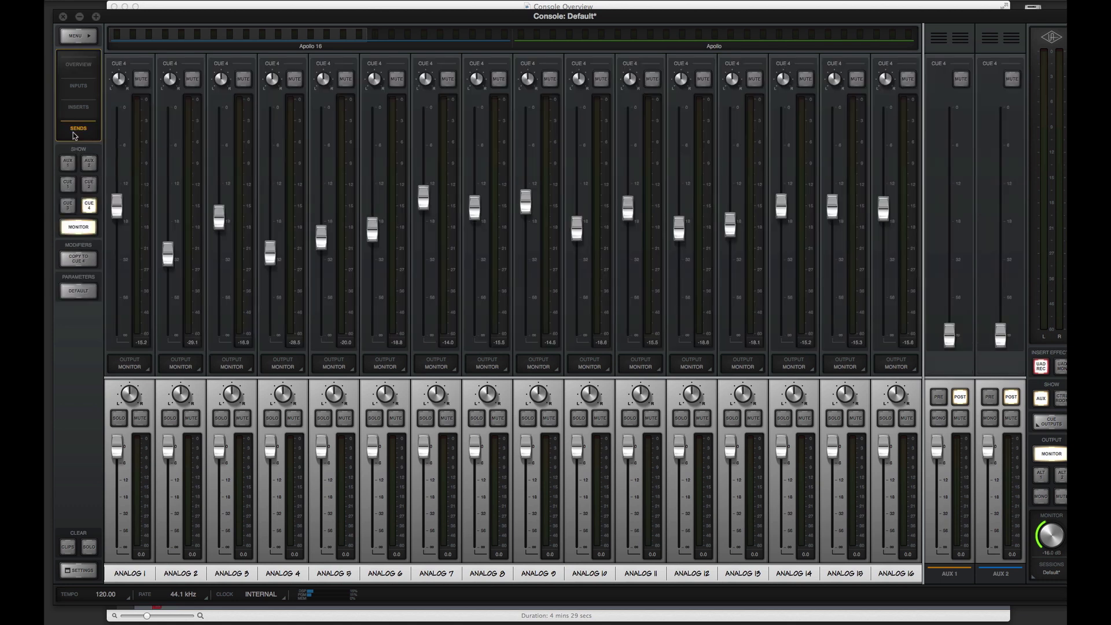
pyautogui.click(68, 162)
pyautogui.click(88, 164)
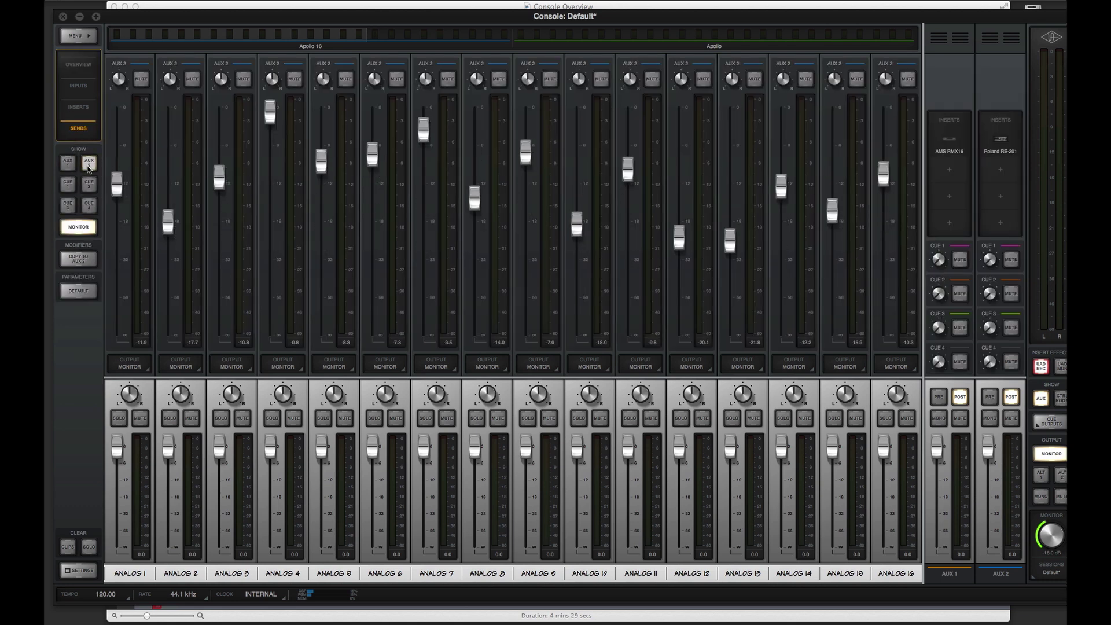
pyautogui.click(68, 184)
pyautogui.click(88, 184)
pyautogui.click(69, 206)
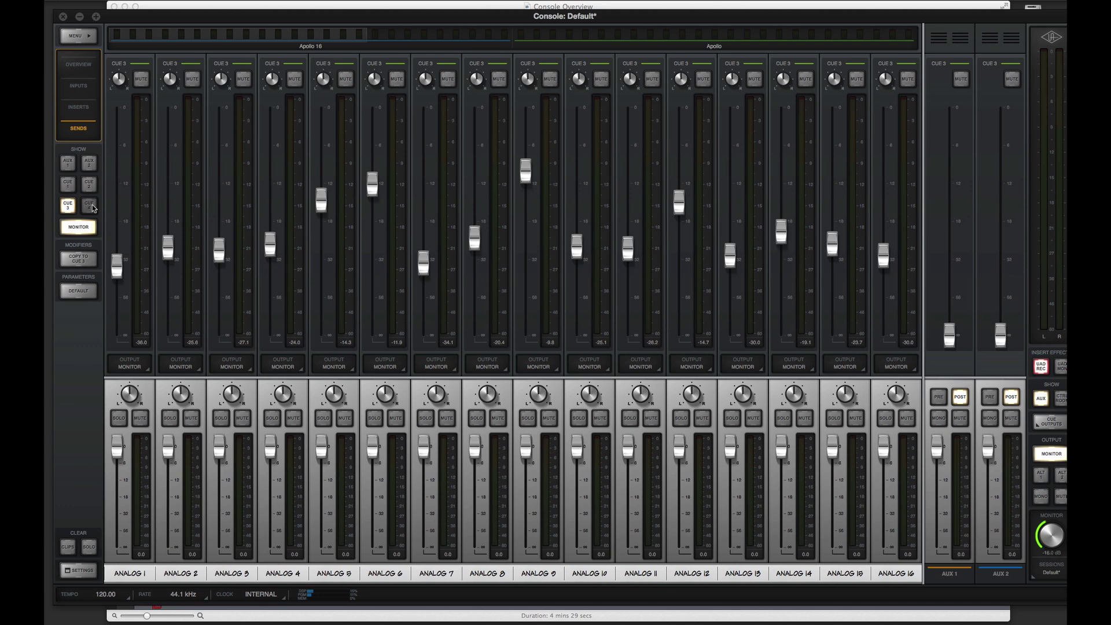
pyautogui.click(89, 205)
pyautogui.click(88, 228)
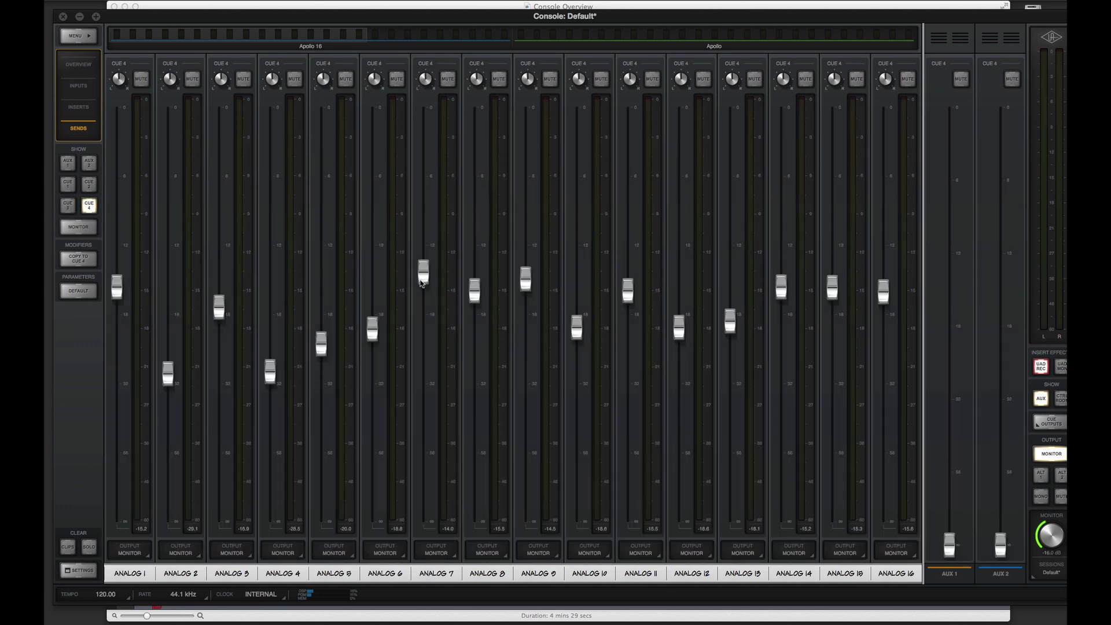
pyautogui.moveTo(423, 275); pyautogui.dragTo(425, 328)
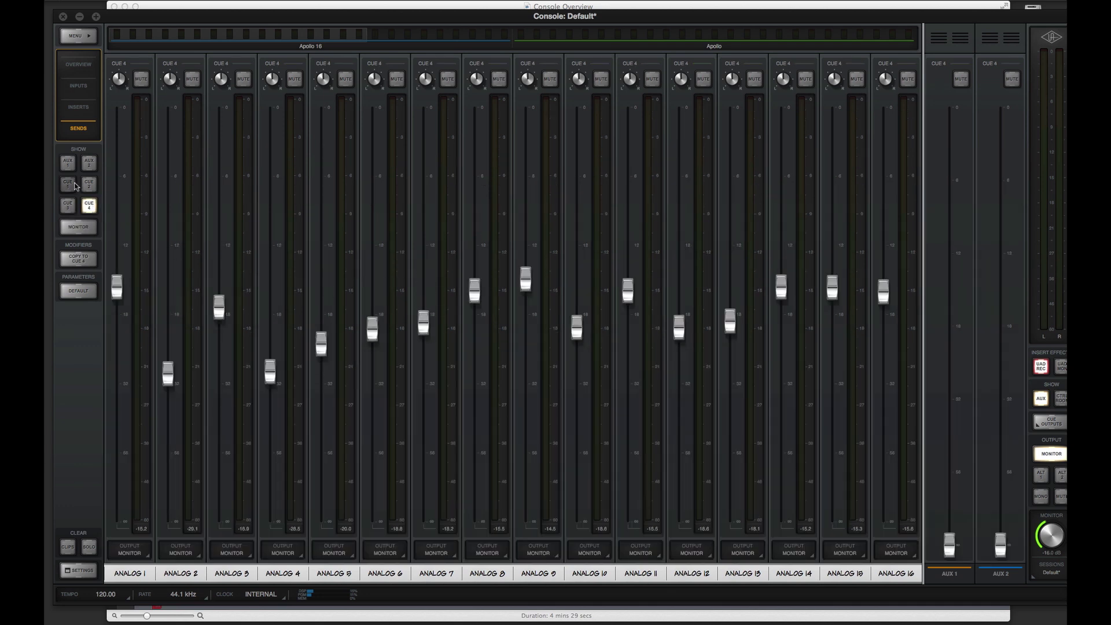
# - Back on the overview, open Analog 6's send levels and adjust AUX 2, CUE 1 and CUE 2
pyautogui.click(80, 65)
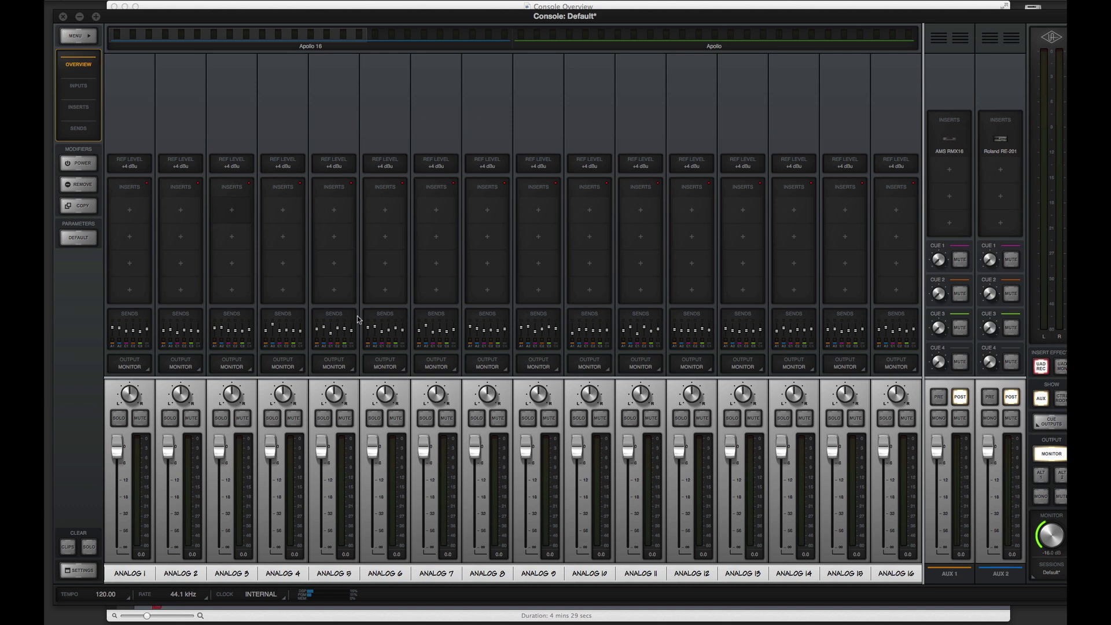
pyautogui.click(399, 335)
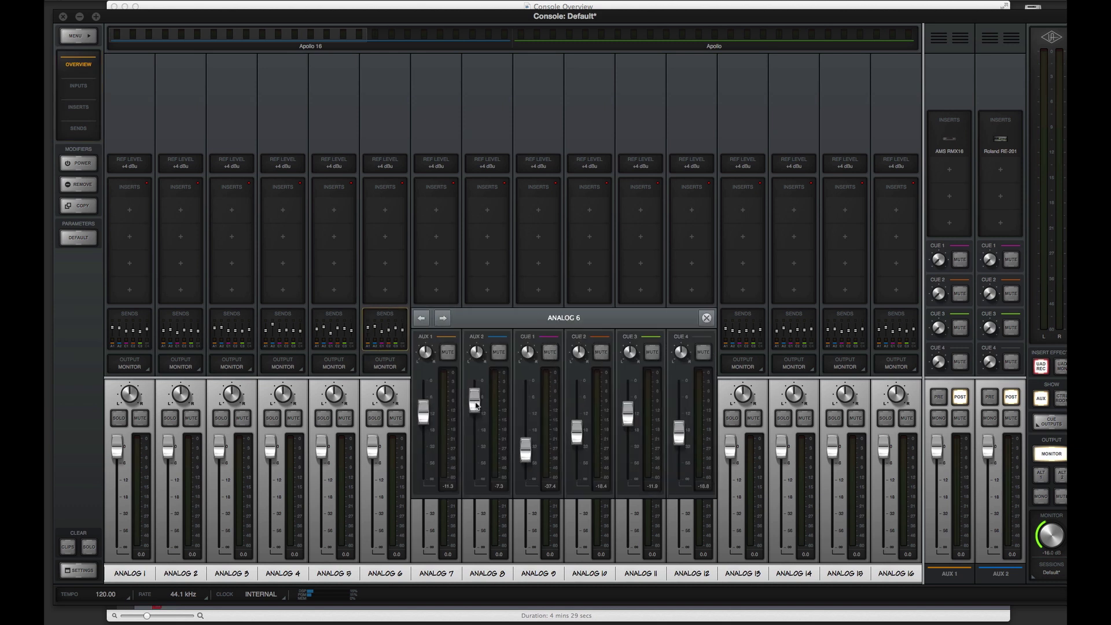
pyautogui.moveTo(476, 406); pyautogui.dragTo(480, 414)
pyautogui.moveTo(533, 445); pyautogui.dragTo(579, 412)
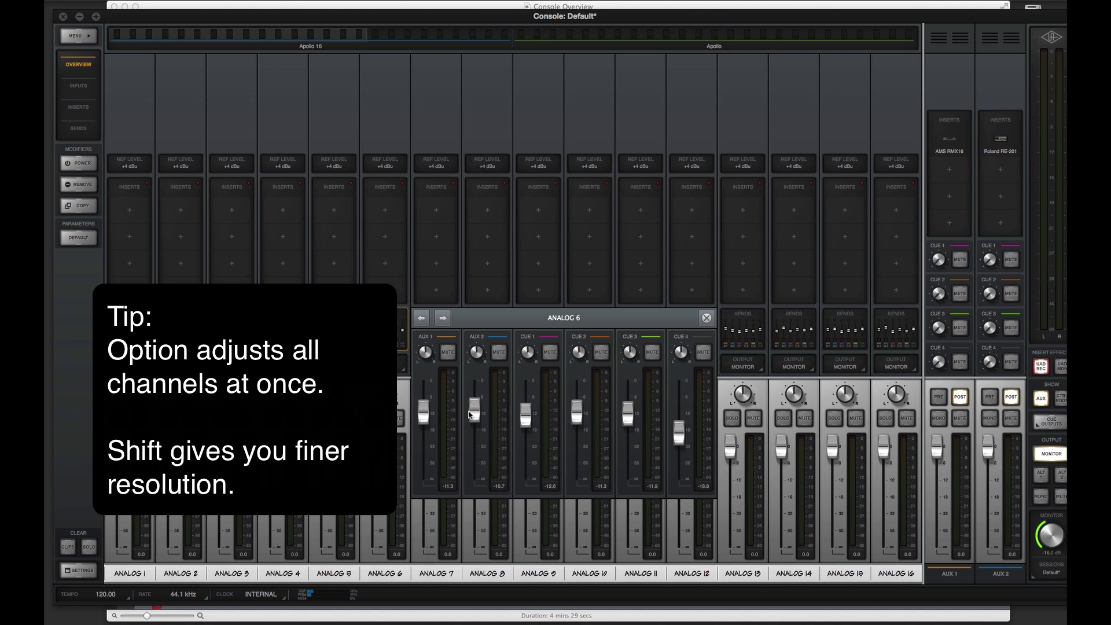
# - Set Analog 6's sends to AUX 1 -42.3, AUX 2 -35.4, CUE 1-3 around -22, AUX 1 pre-fader
pyautogui.moveTo(422, 412); pyautogui.dragTo(423, 453)
pyautogui.moveTo(473, 411); pyautogui.dragTo(475, 449)
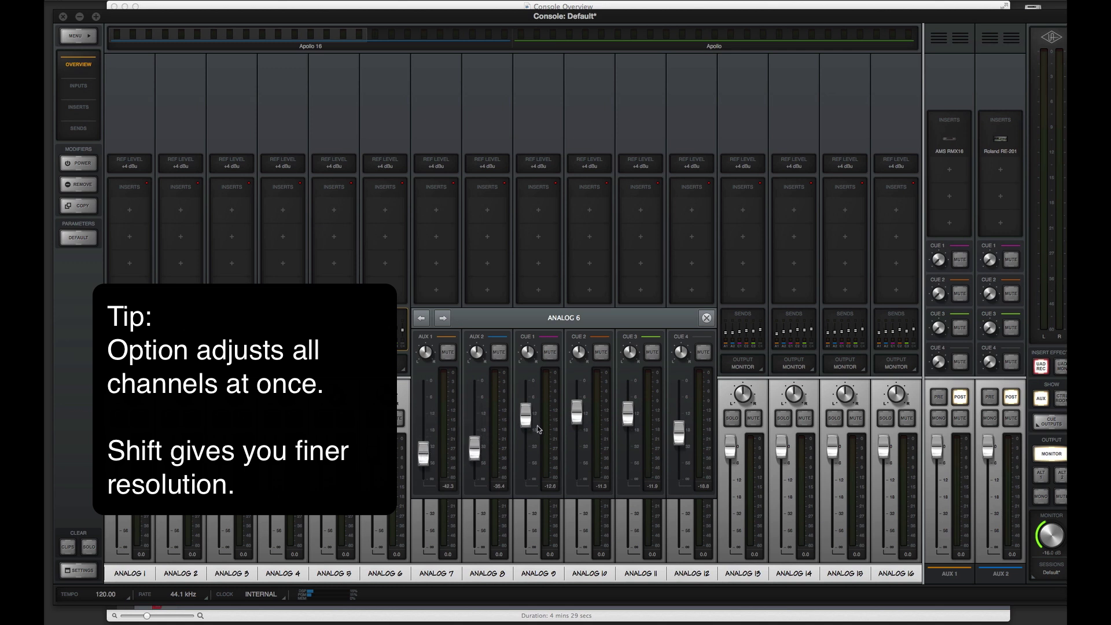
pyautogui.moveTo(527, 416); pyautogui.dragTo(526, 440)
pyautogui.moveTo(577, 413); pyautogui.dragTo(577, 438)
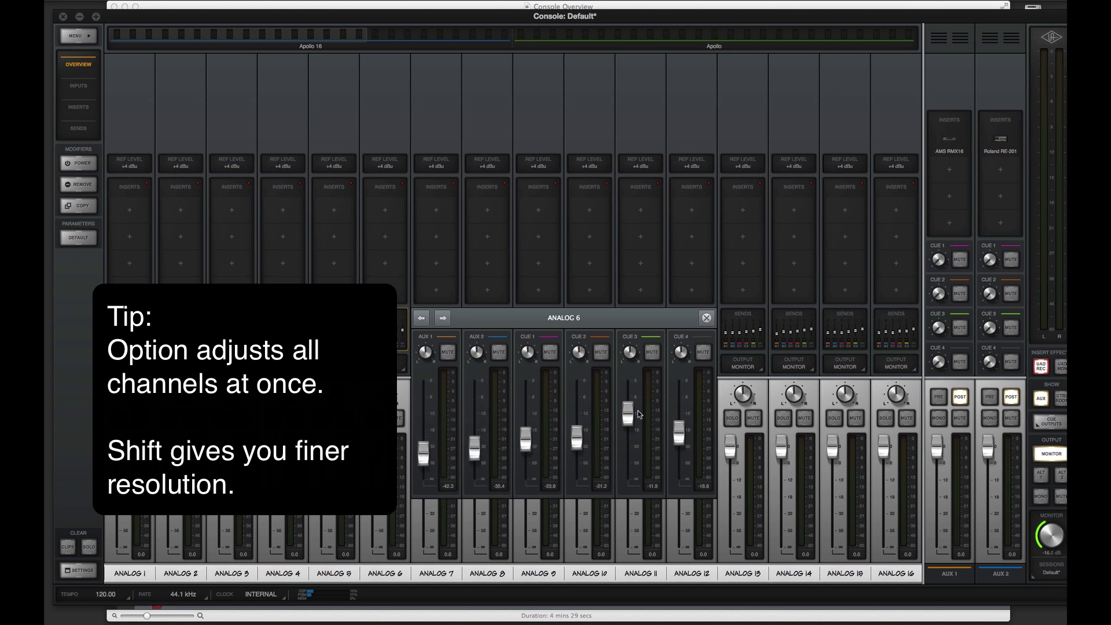
pyautogui.moveTo(628, 413); pyautogui.dragTo(629, 441)
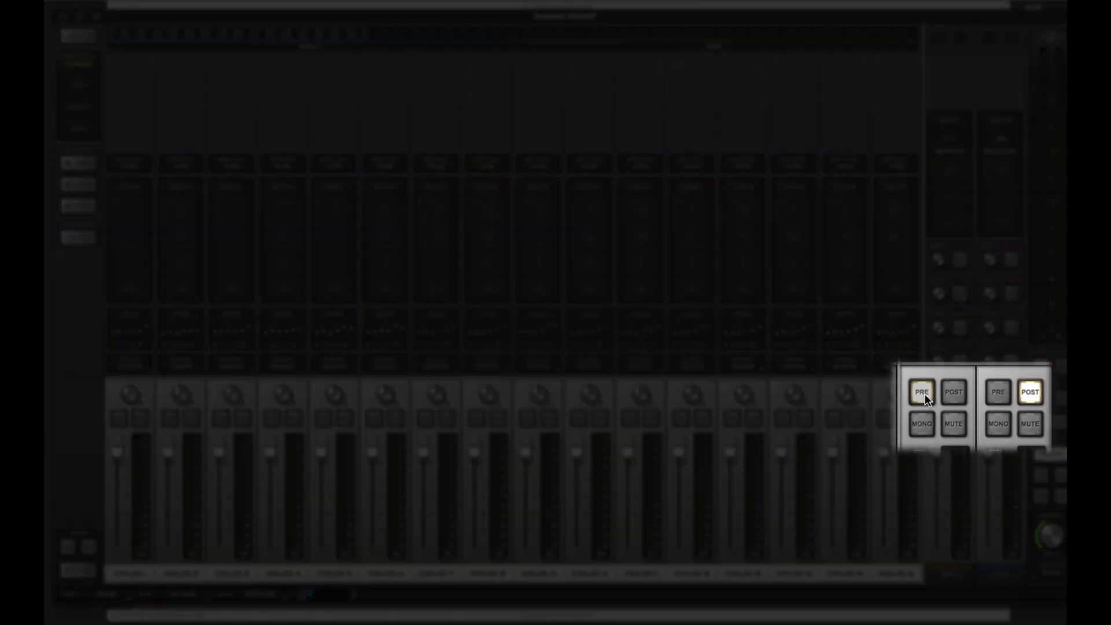
pyautogui.click(957, 398)
pyautogui.click(921, 396)
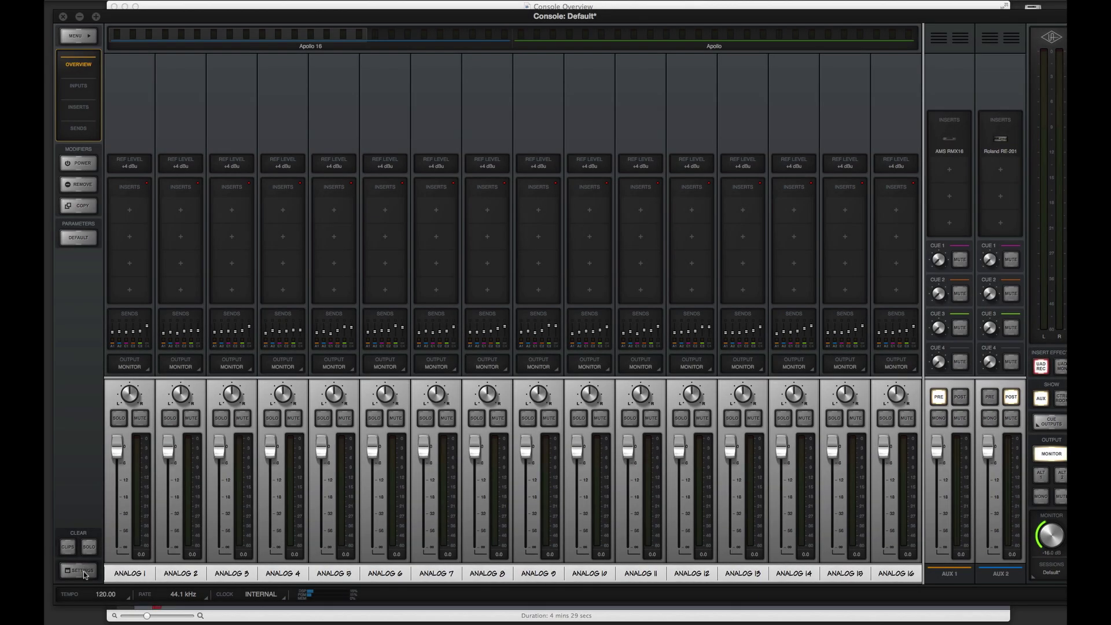
# - Set the Cue Bus Count to 4 in Console Settings
pyautogui.click(83, 572)
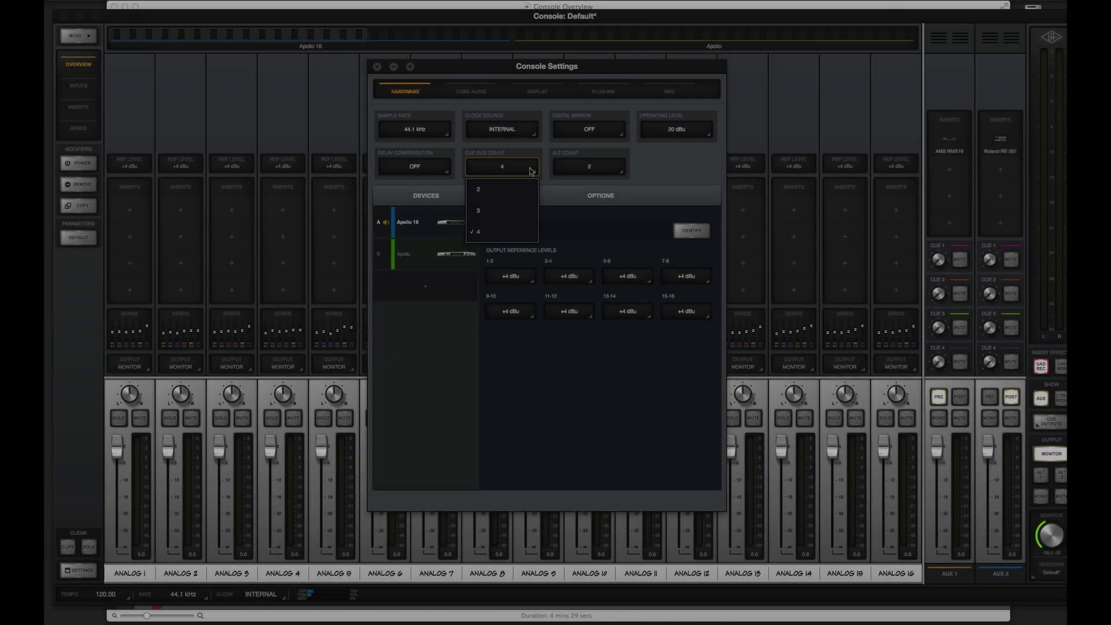
pyautogui.click(530, 167)
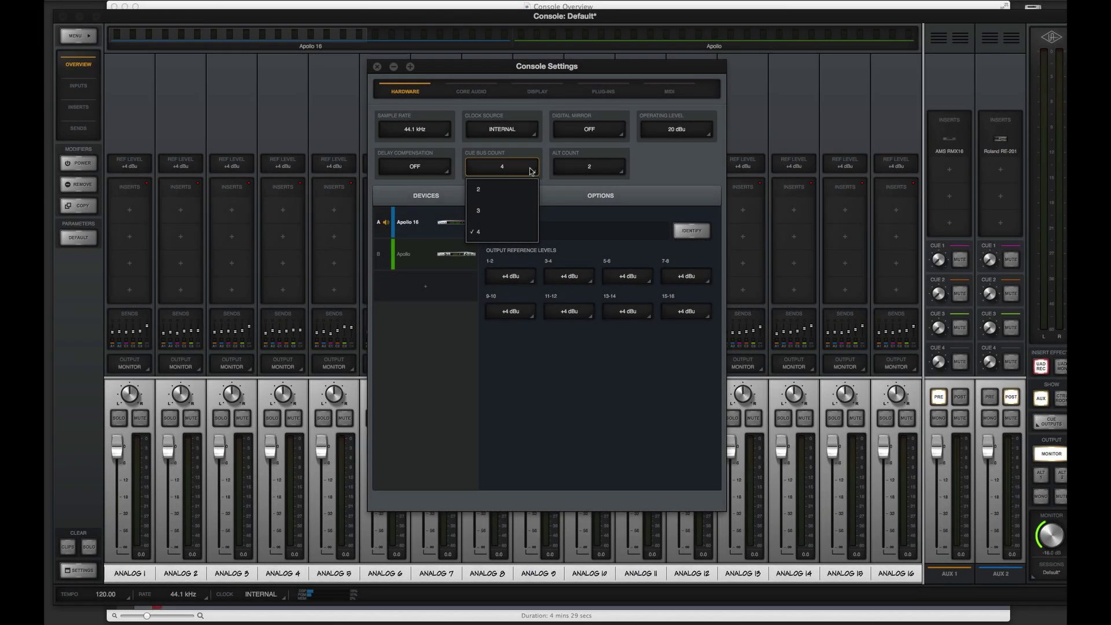
pyautogui.click(522, 210)
pyautogui.click(528, 169)
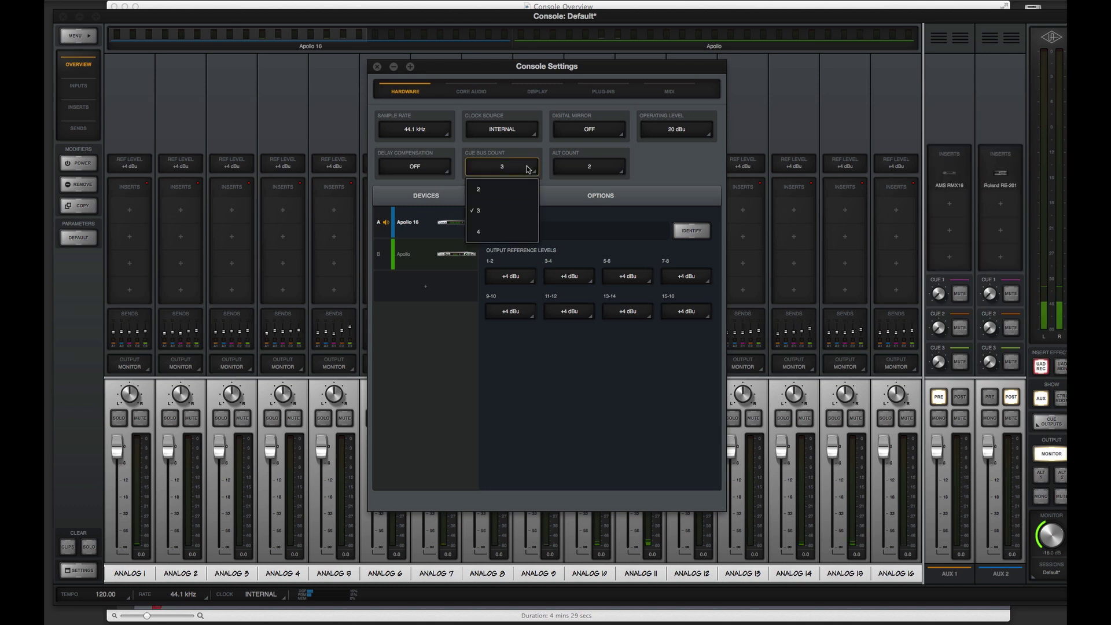
pyautogui.click(520, 231)
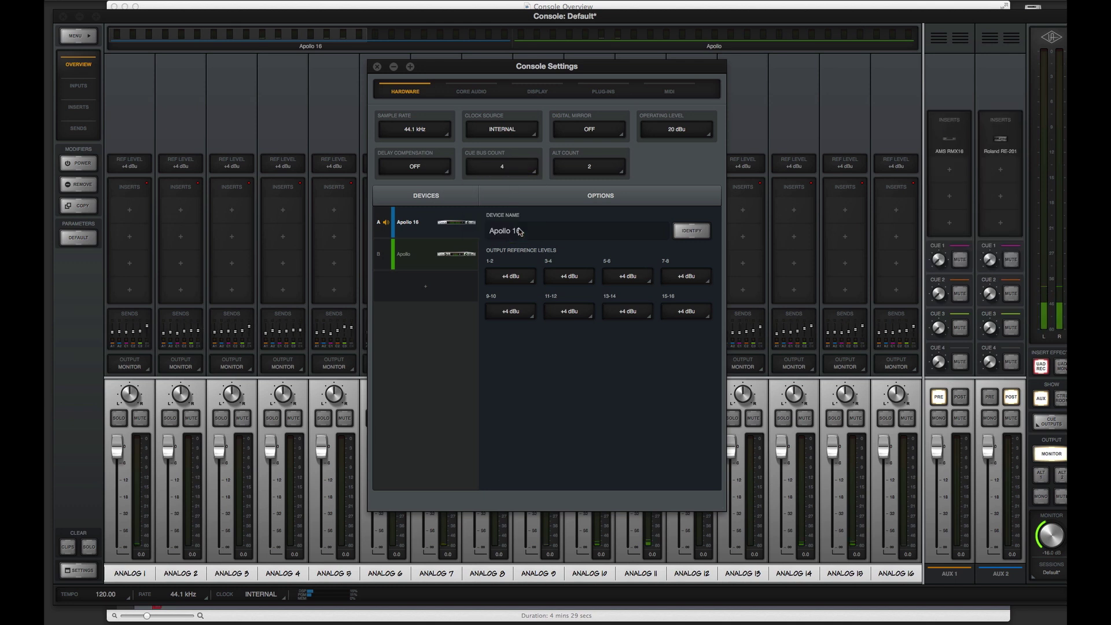
# - Route Cue 4 to LINE 15-16 in the Cue Outputs window
pyautogui.click(1052, 422)
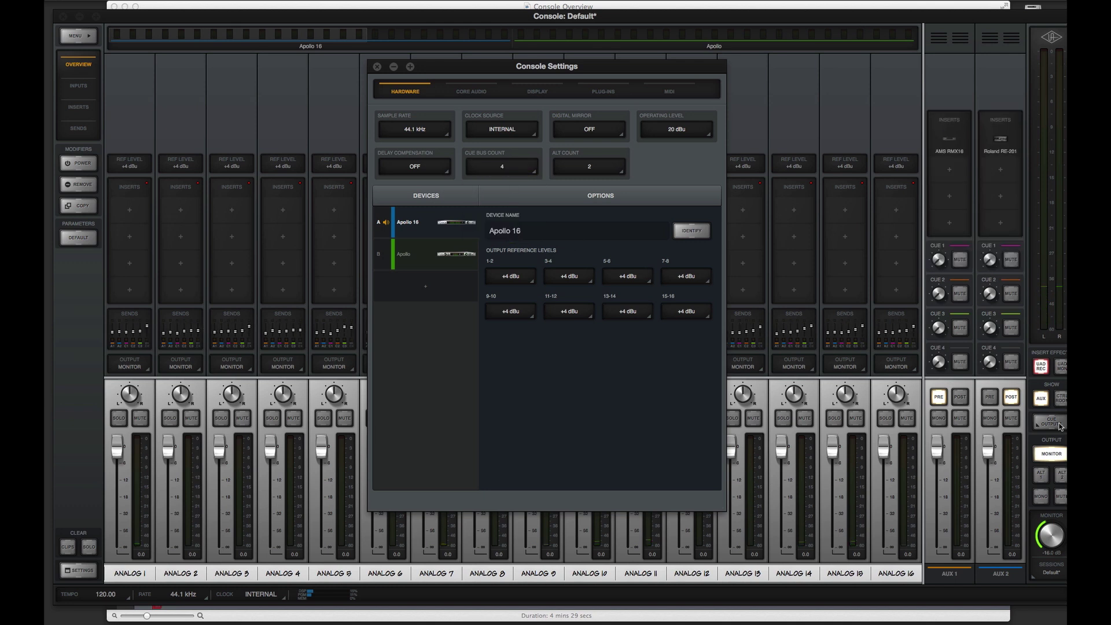
pyautogui.click(602, 346)
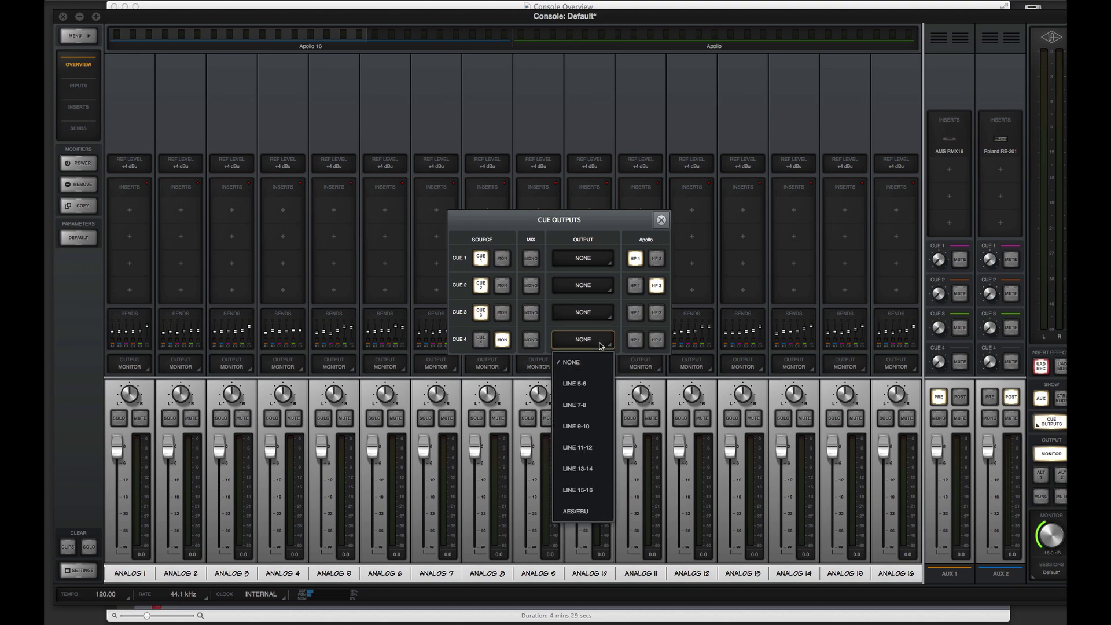
pyautogui.click(609, 494)
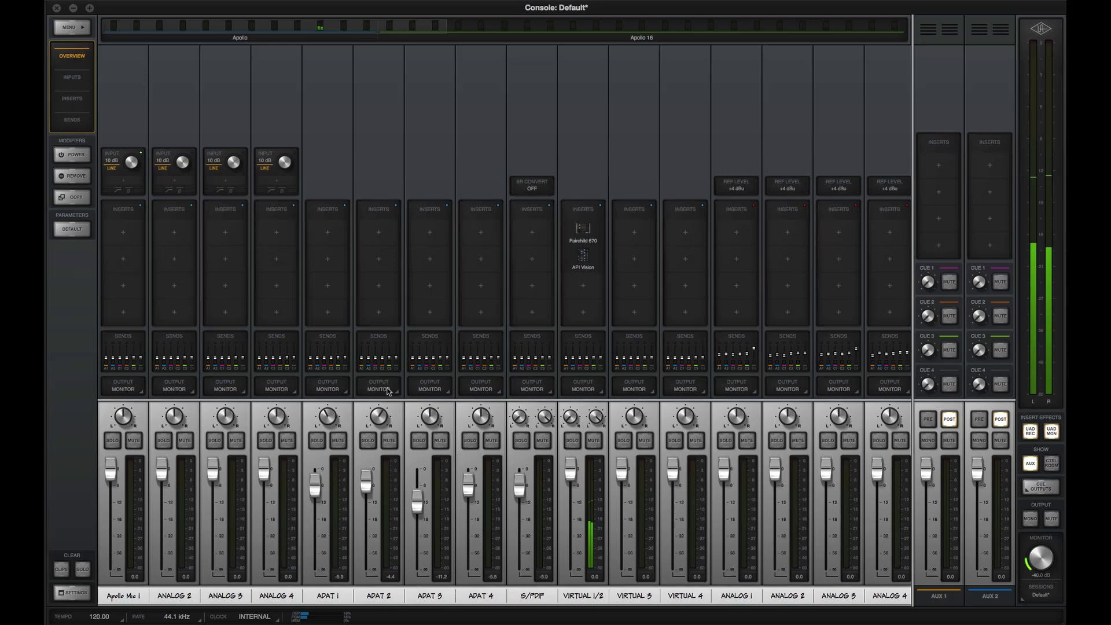
# - Route ADAT 2's output to LINE 1, then revise its line output choice
pyautogui.click(381, 384)
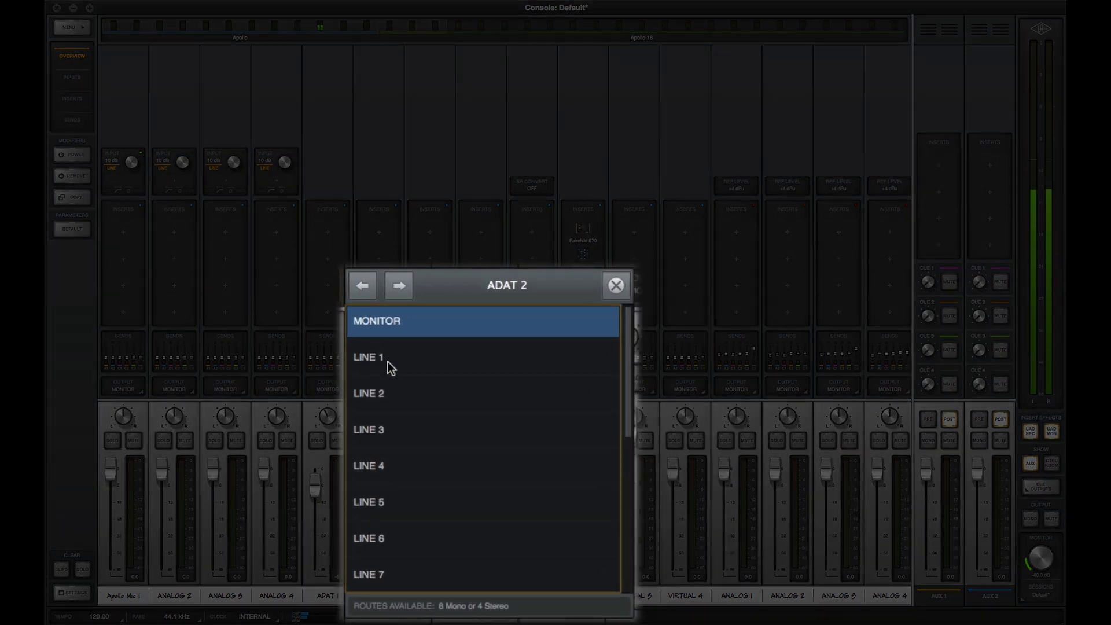
pyautogui.click(389, 363)
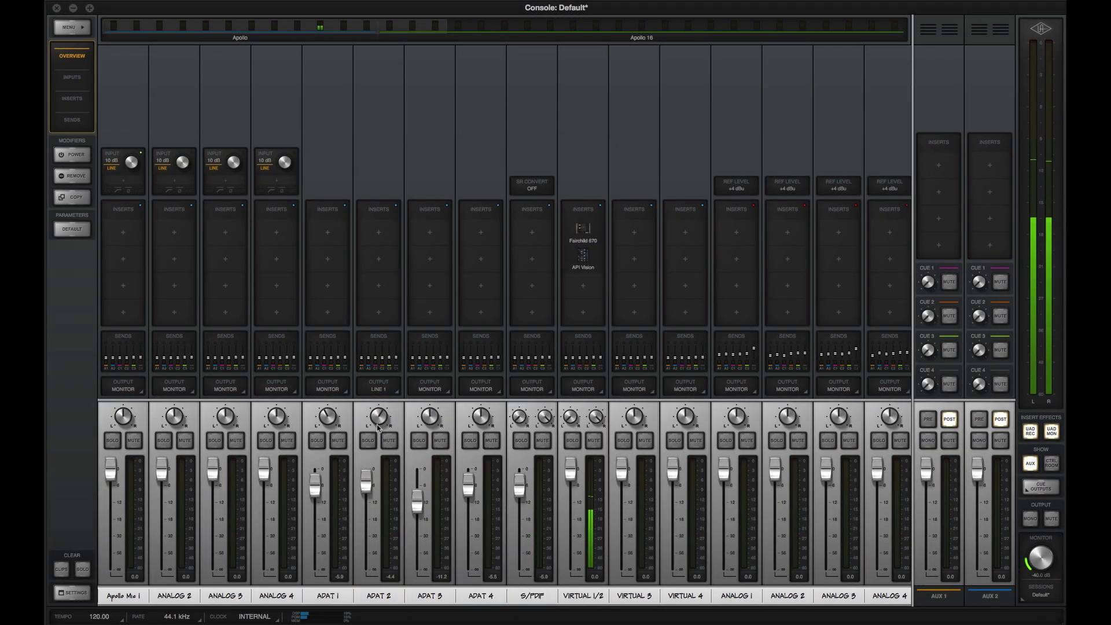
pyautogui.click(385, 389)
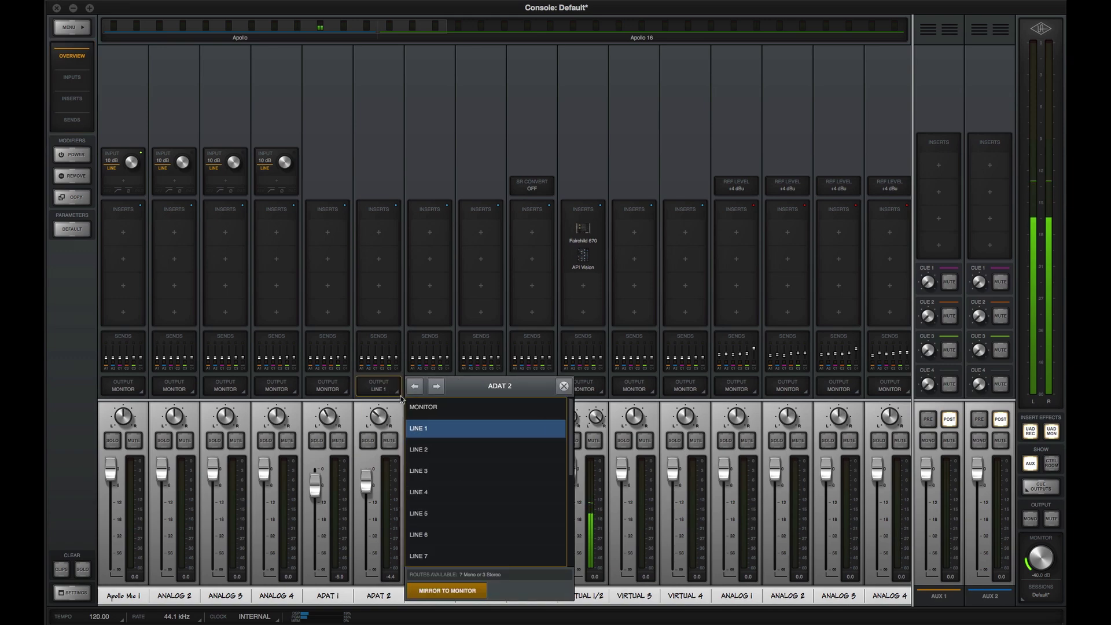
pyautogui.click(443, 451)
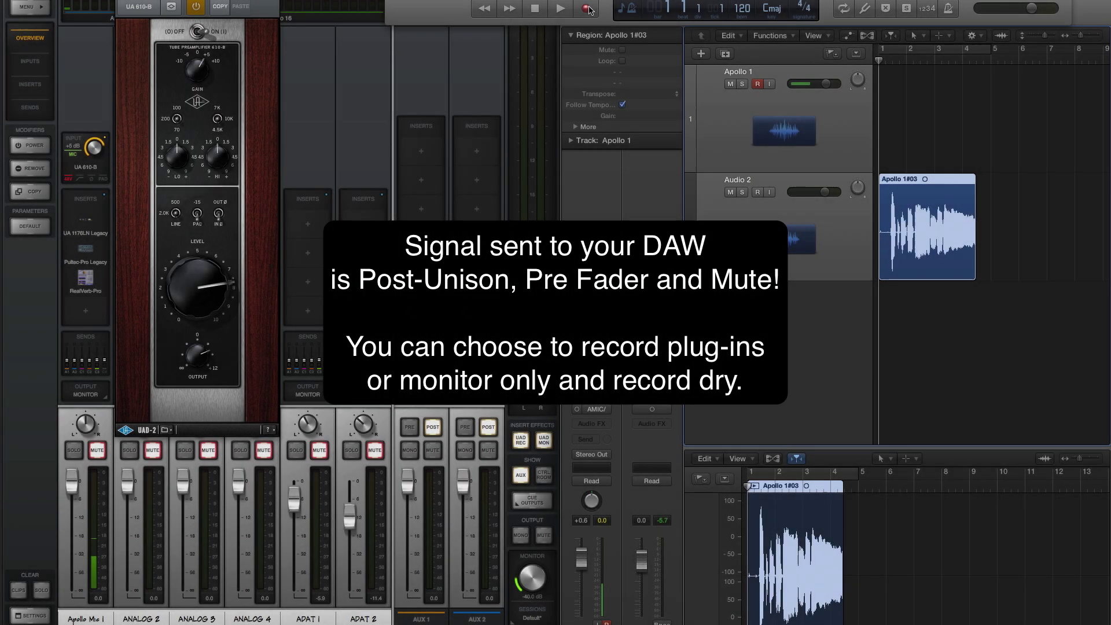
# - Record a take in Logic Pro X while turning down the 610-B preamp LEVEL in Console
pyautogui.click(587, 9)
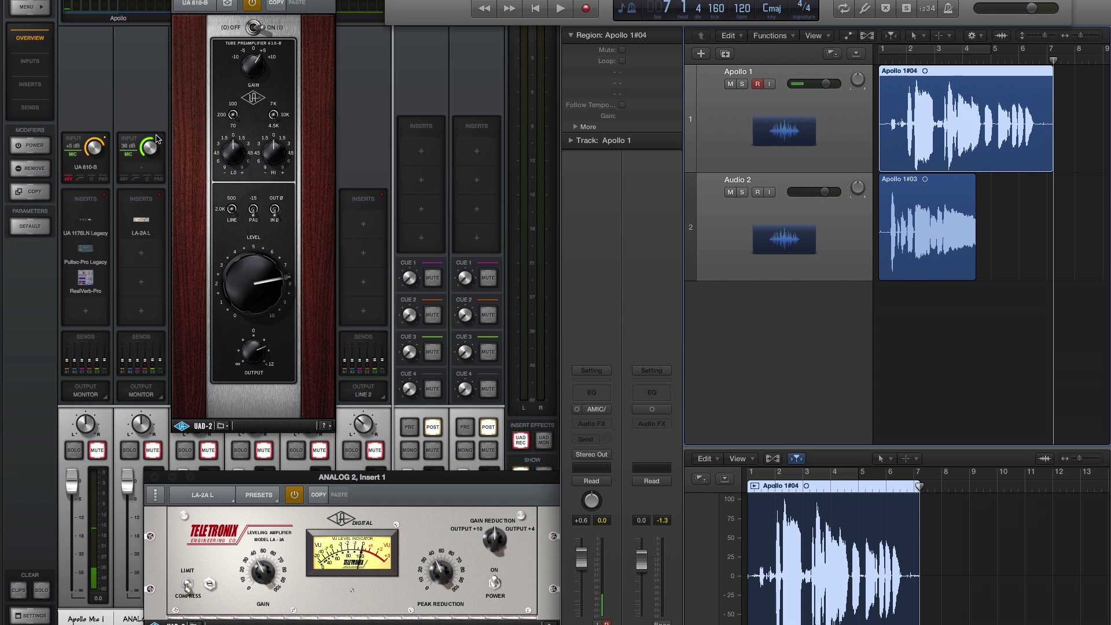
pyautogui.click(148, 147)
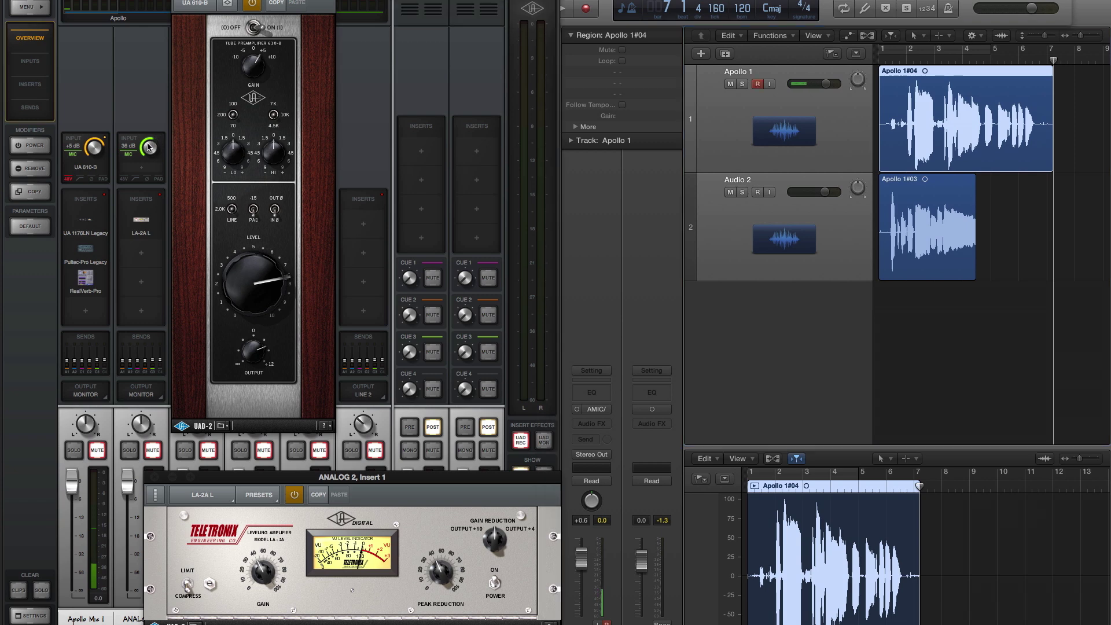
pyautogui.moveTo(250, 283); pyautogui.dragTo(246, 294)
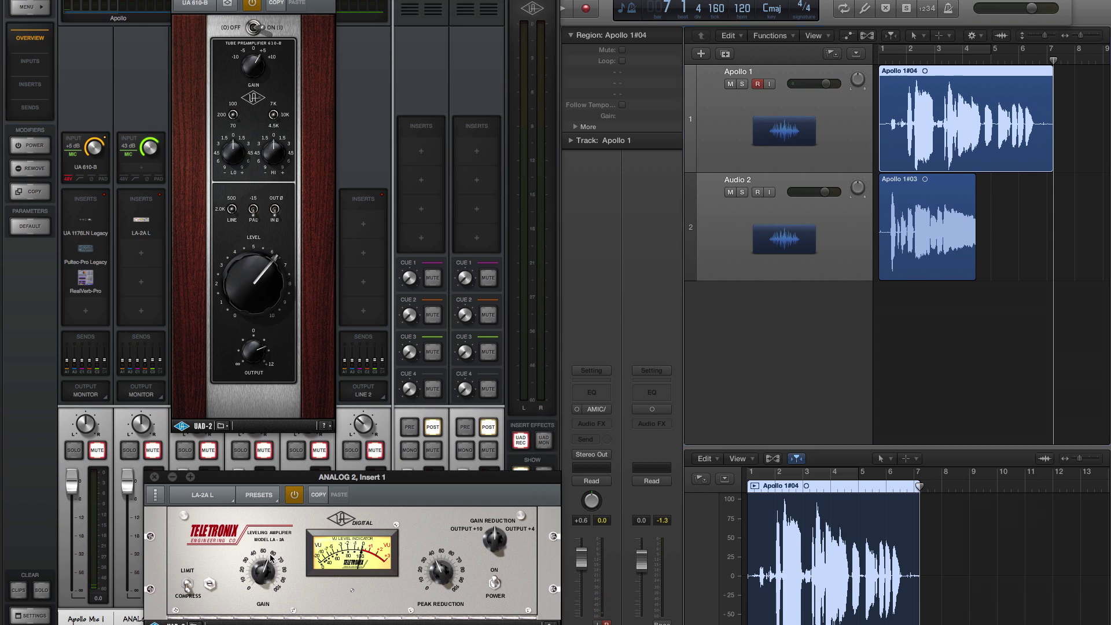
pyautogui.hotkey('alt', 'r')
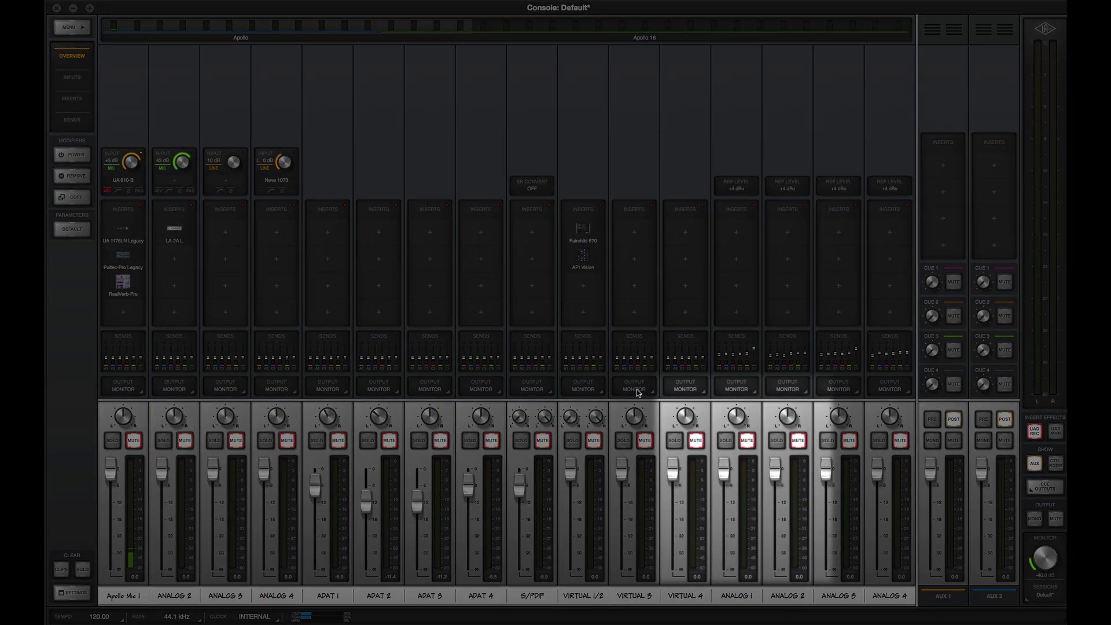
# - Route the VIRTUAL 1/2 channel's output to LINE 1-2, leaving VIRTUAL 3 unchanged
pyautogui.click(638, 392)
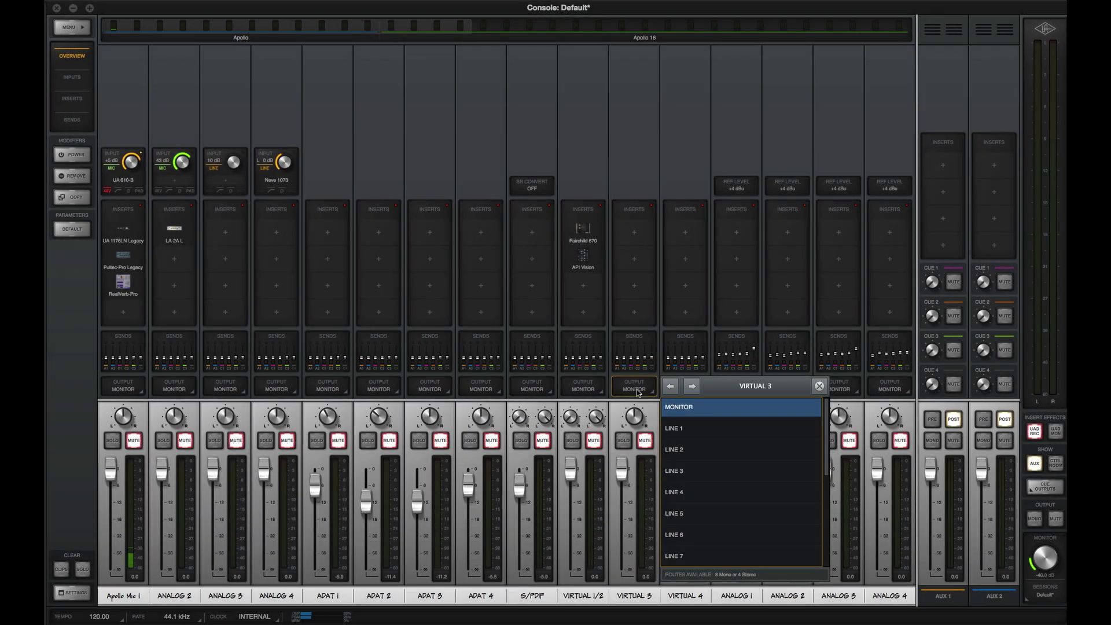
pyautogui.click(636, 392)
pyautogui.click(585, 395)
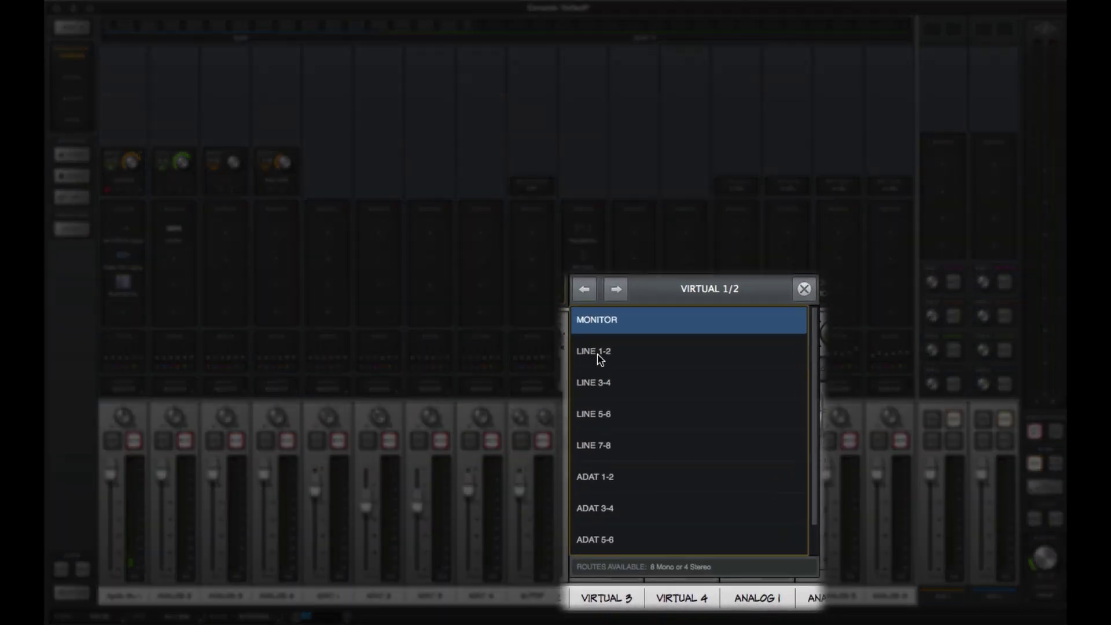
pyautogui.click(599, 359)
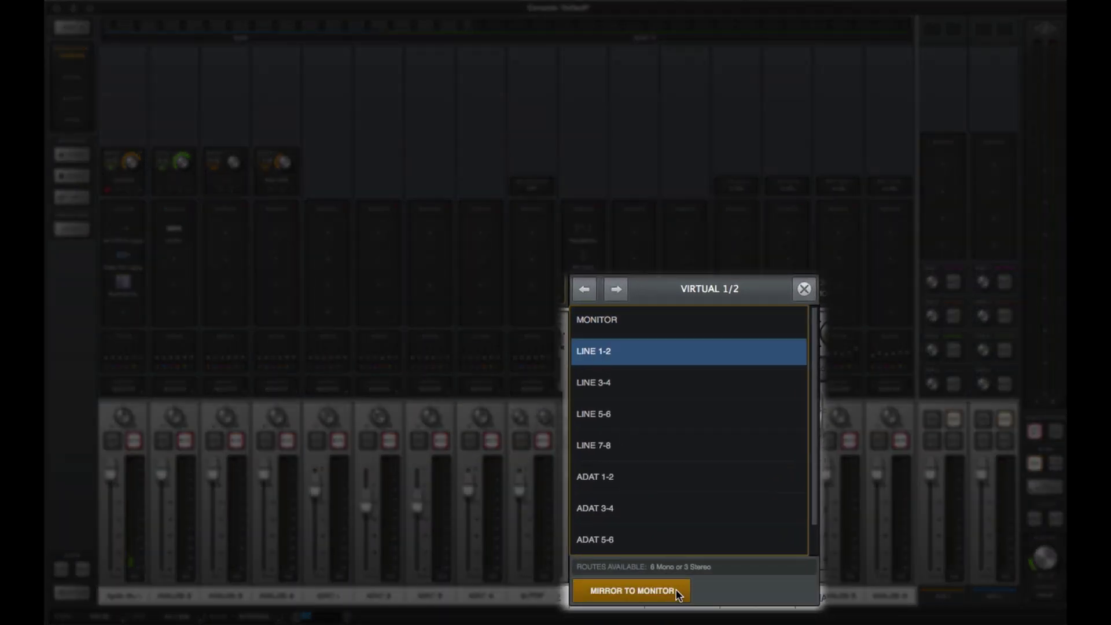
pyautogui.click(805, 289)
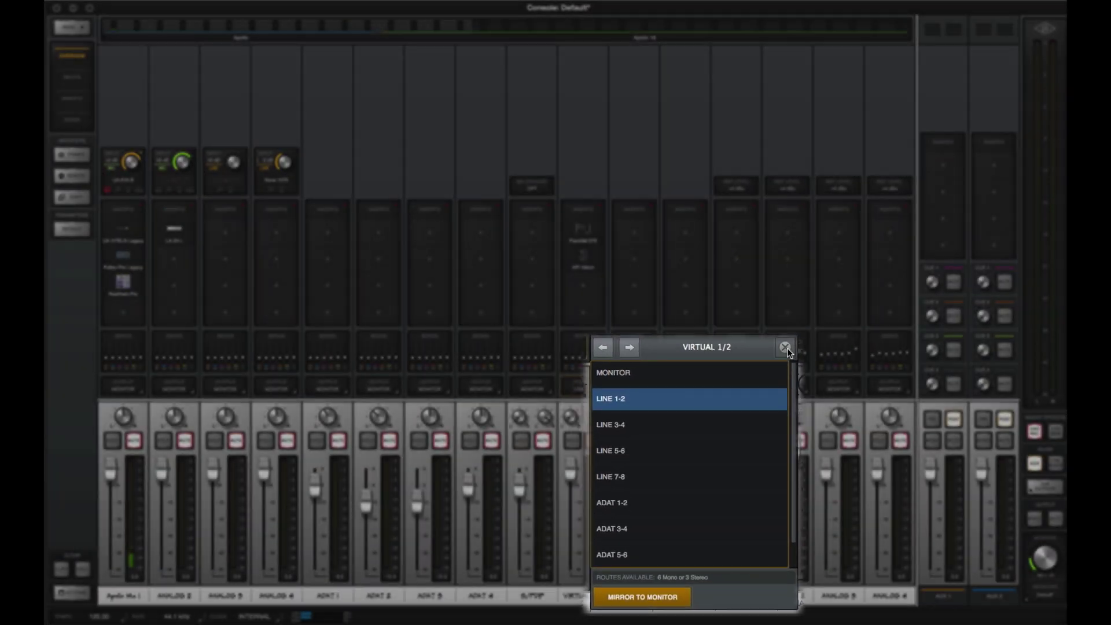
# - In Console Settings, set ALT COUNT to 1 and CUE BUS COUNT to 3
pyautogui.click(68, 597)
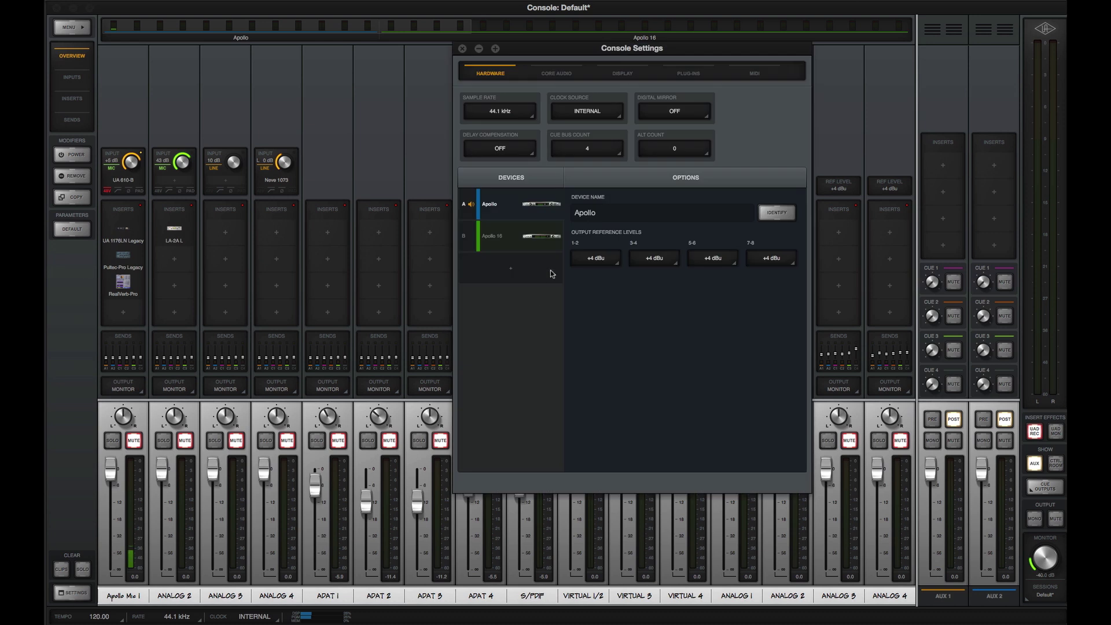
pyautogui.click(692, 153)
pyautogui.click(689, 197)
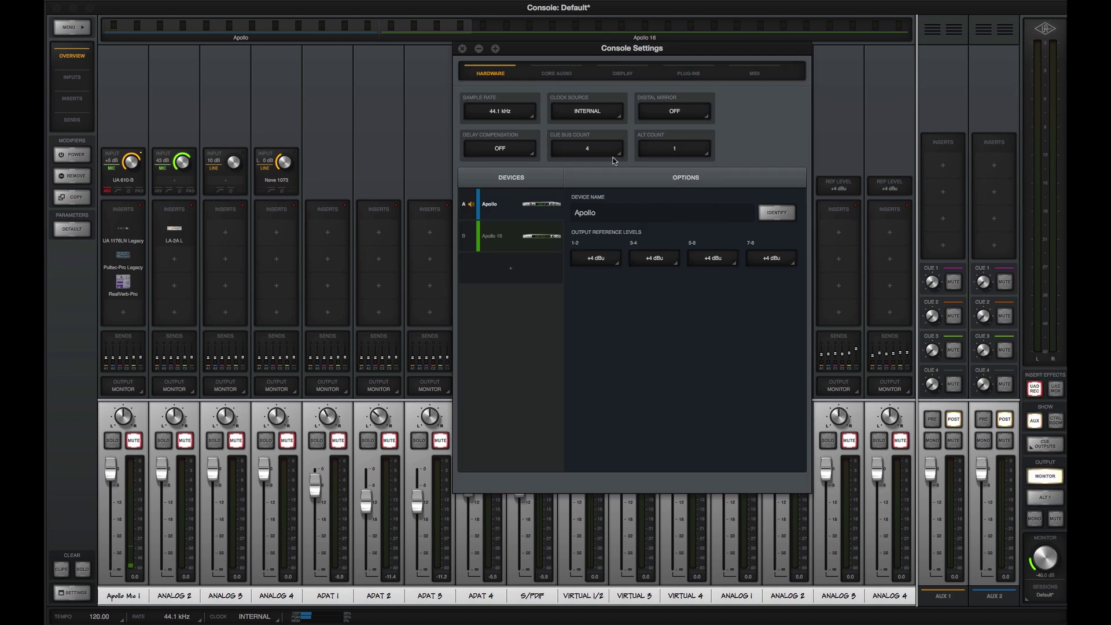
pyautogui.click(615, 152)
pyautogui.click(600, 191)
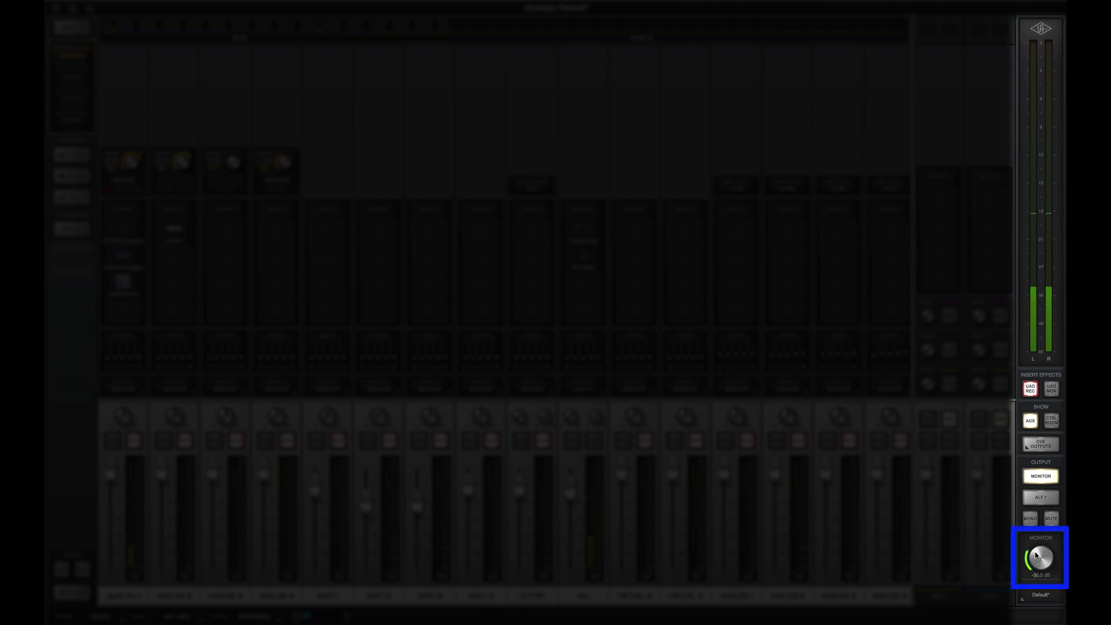
# - Set the MONITOR knob to -24.0 dB and display the CTRL ROOM strip
pyautogui.moveTo(1036, 557); pyautogui.dragTo(1038, 521)
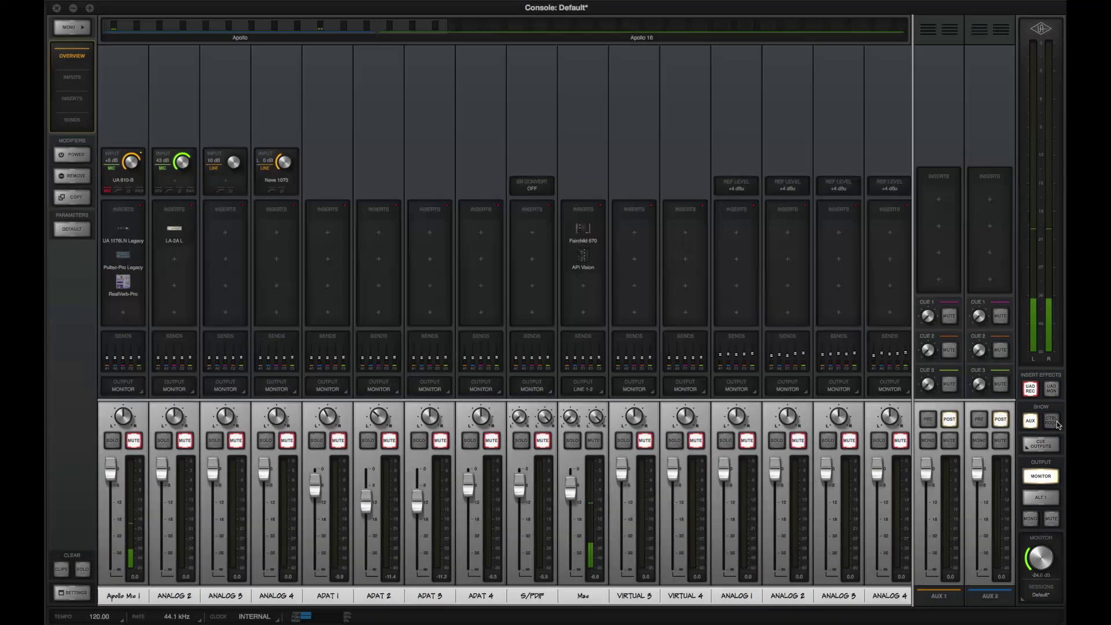
pyautogui.click(1056, 424)
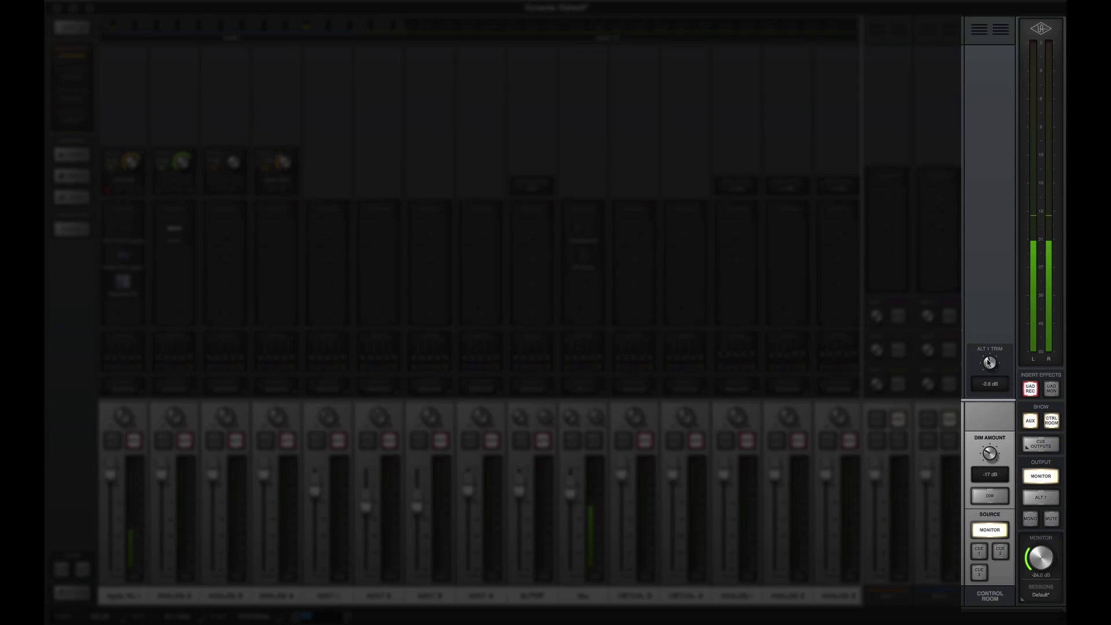